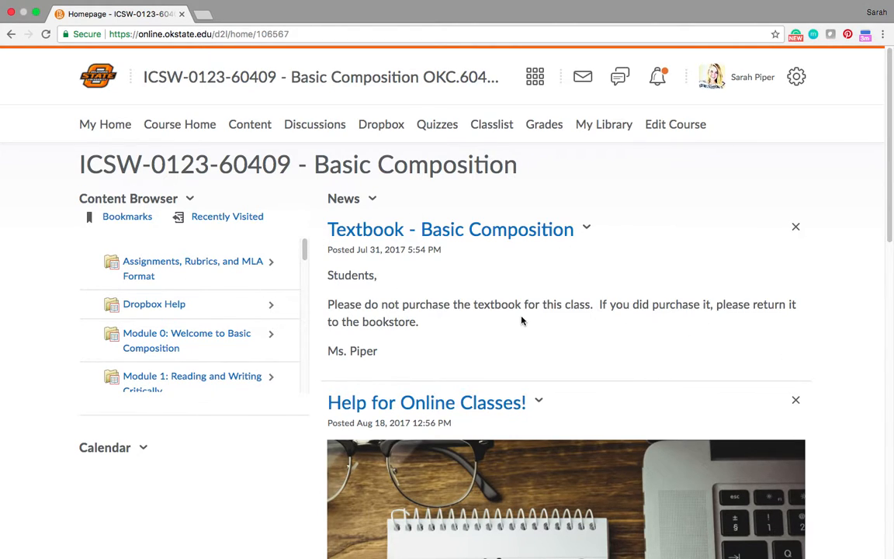
Open the "Textbook - Basic Composition" news item for editing and select its entire body text.
scroll(521, 319, "down", 10)
scroll(522, 321, "up", 7)
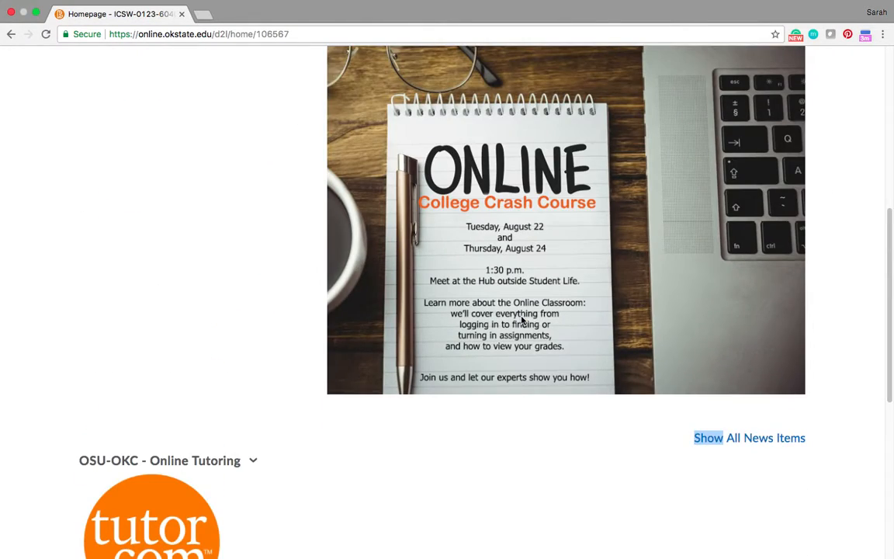
scroll(521, 320, "up", 2)
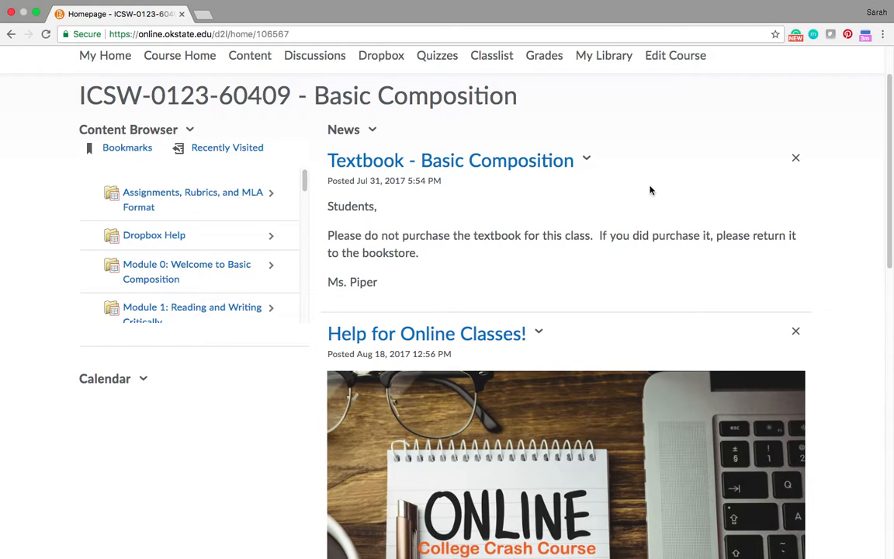
left_click(587, 160)
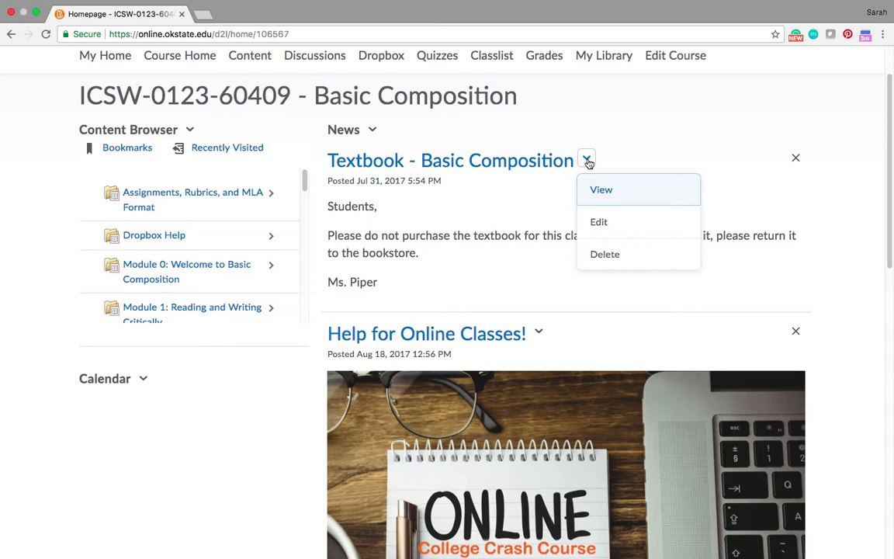
left_click(613, 198)
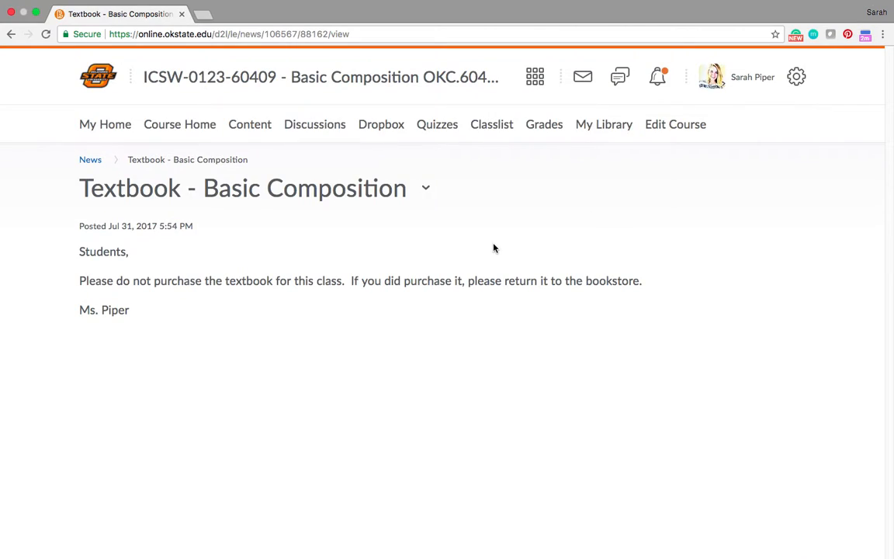
left_click(427, 191)
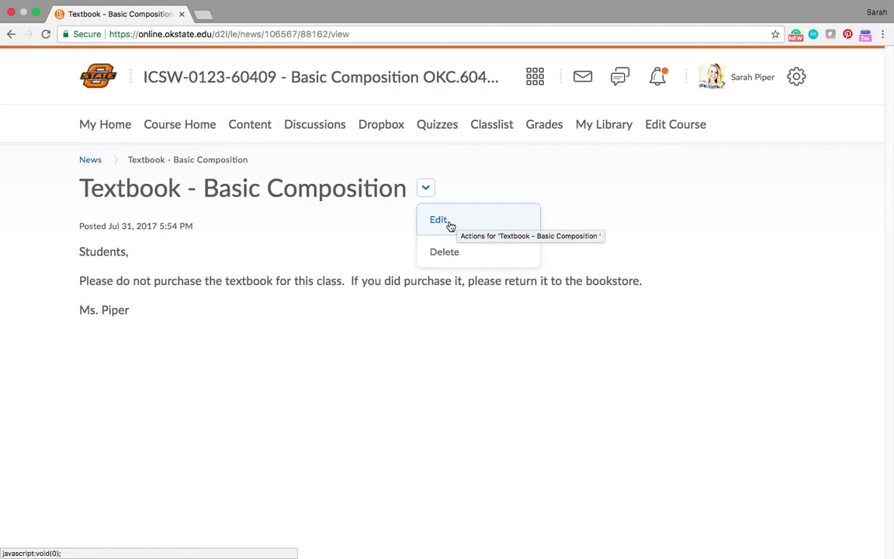
left_click(440, 220)
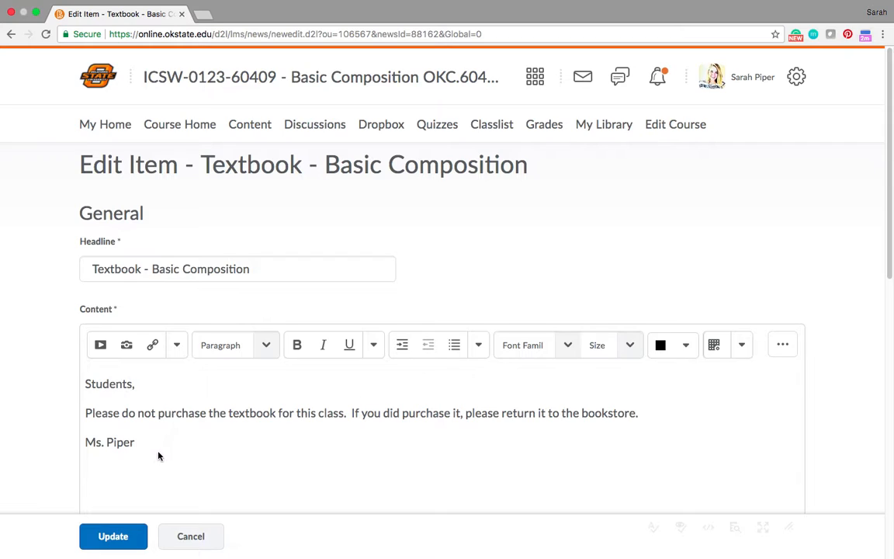
left_click_drag(140, 443, 76, 375)
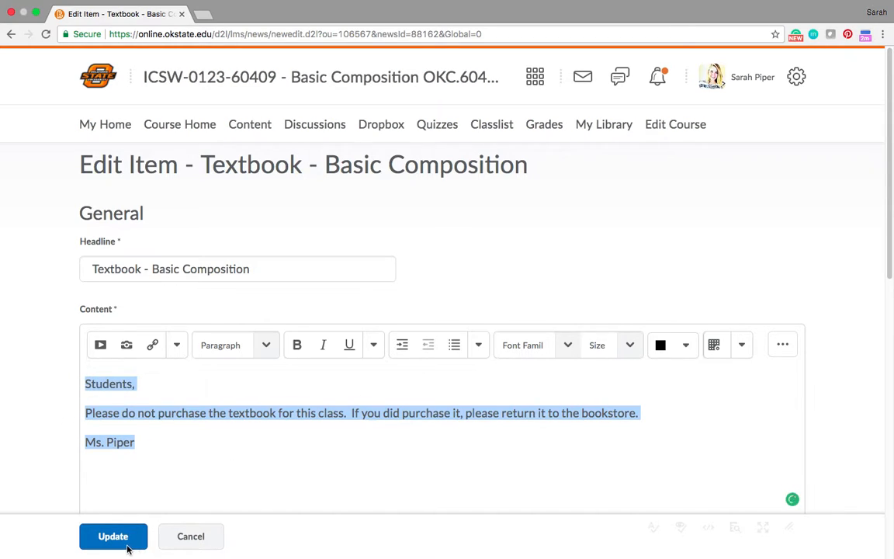
Return to the course homepage and show all of the course's news items.
left_click(172, 127)
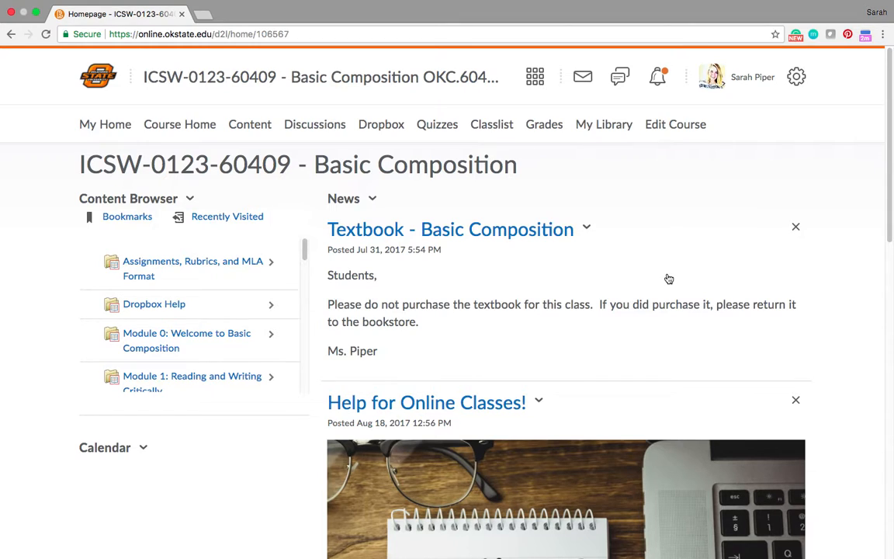
scroll(669, 278, "down", 3)
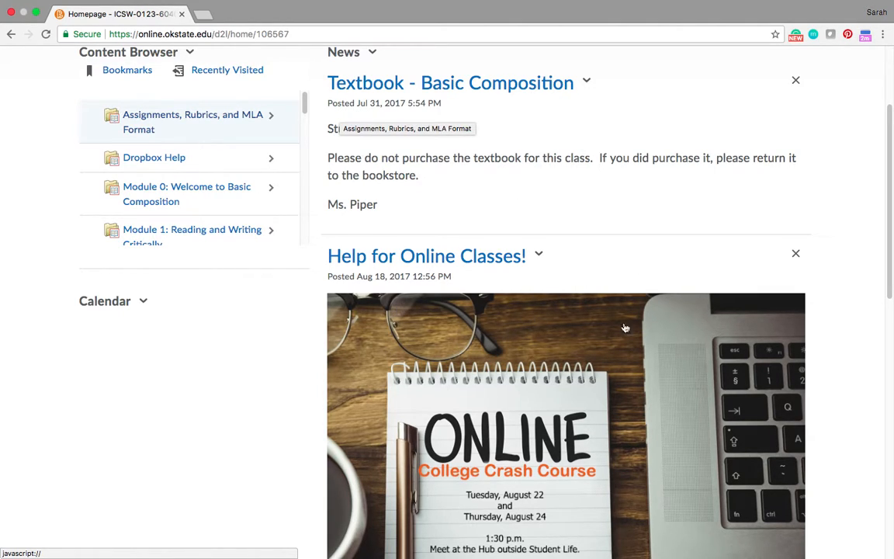
scroll(621, 310, "down", 5)
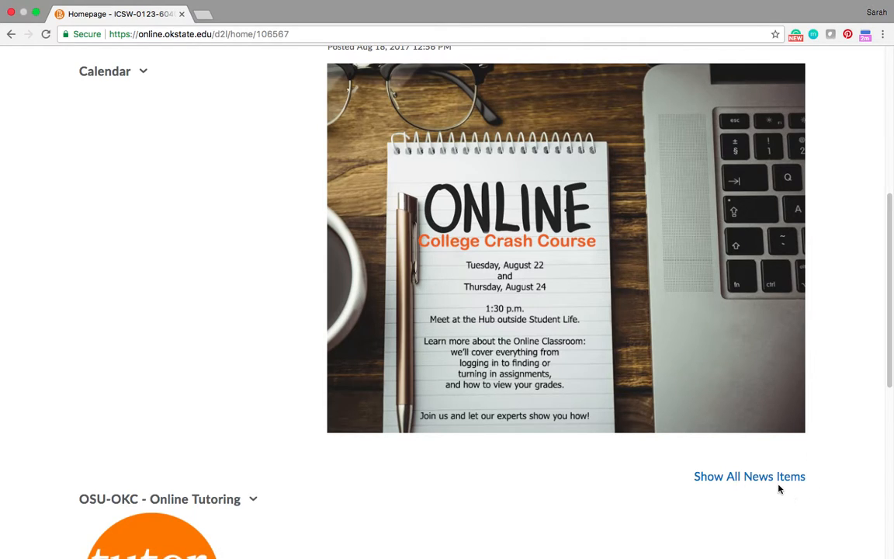
left_click(766, 484)
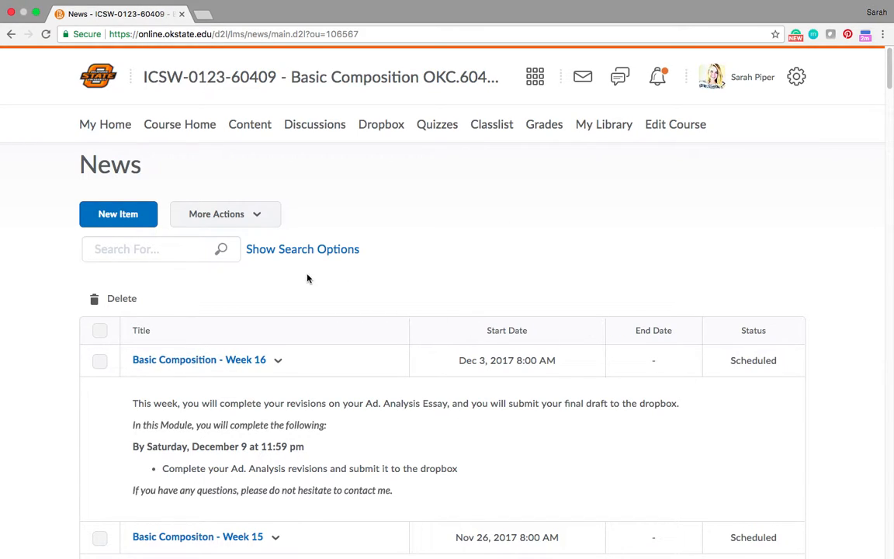
Look through the weekly Basic Composition news items, checking their content, start dates and scheduling status.
scroll(350, 359, "down", 5)
scroll(350, 359, "down", 5)
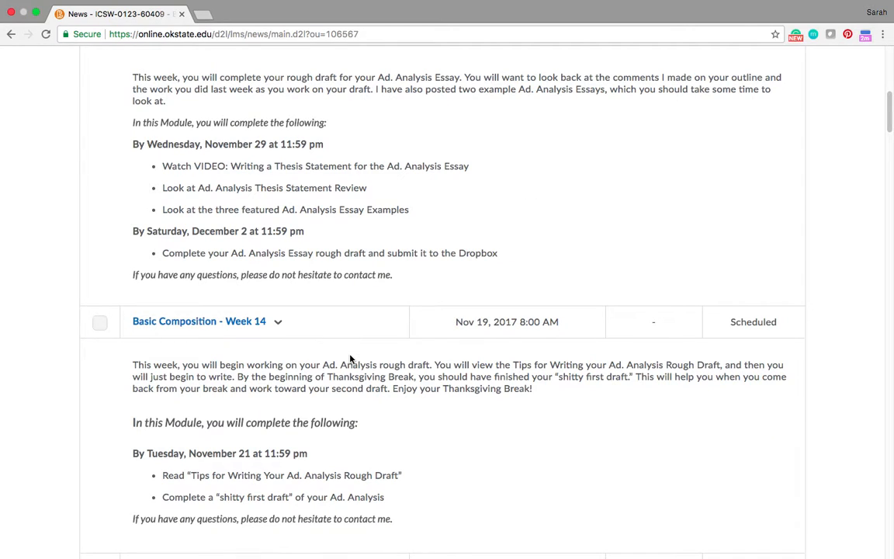
scroll(351, 359, "up", 7)
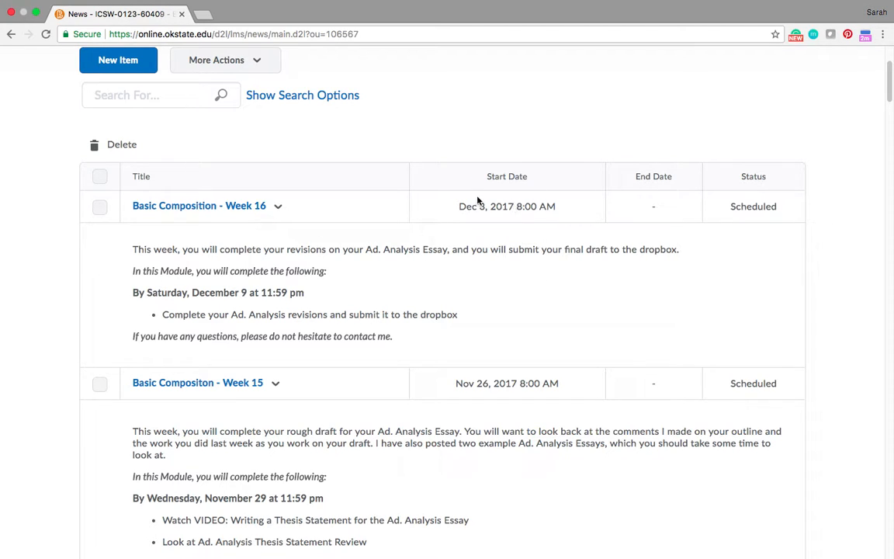
scroll(479, 346, "down", 4)
scroll(479, 346, "down", 10)
scroll(479, 343, "down", 6)
scroll(479, 343, "up", 4)
scroll(479, 347, "up", 20)
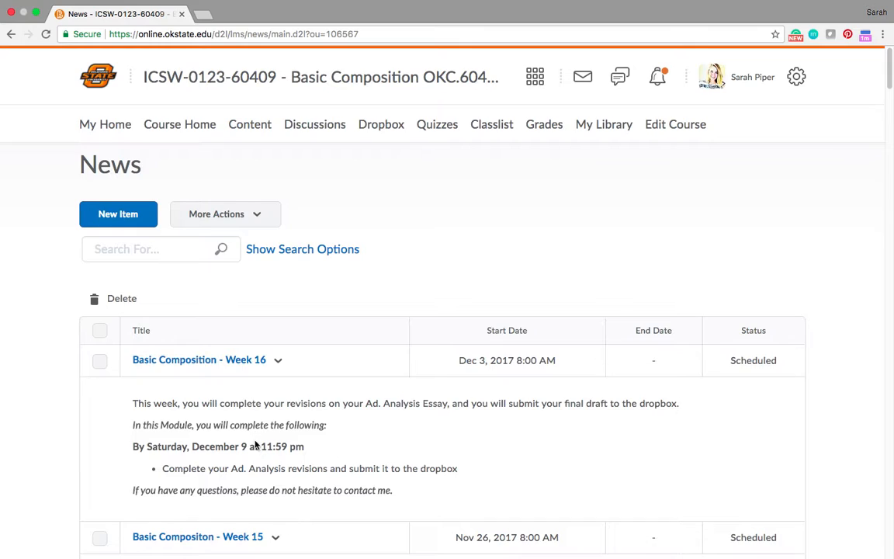
scroll(256, 444, "down", 5)
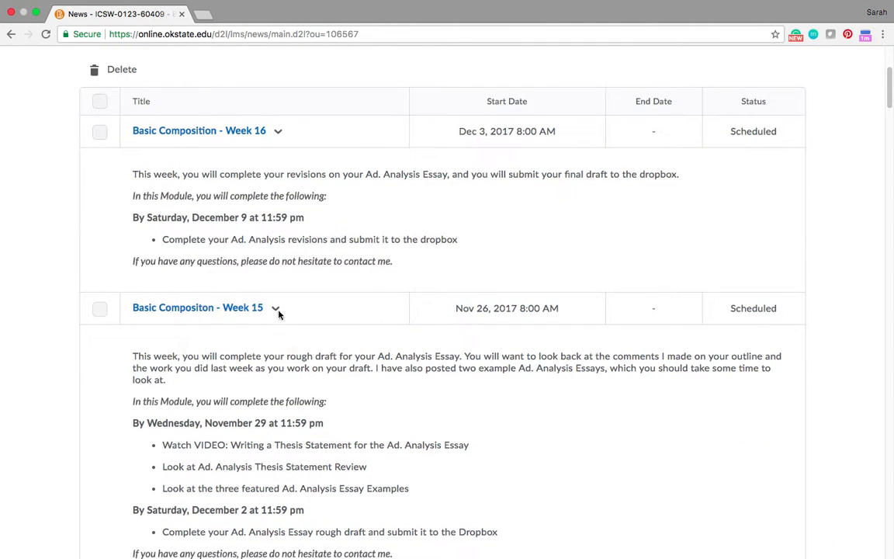
scroll(289, 324, "up", 5)
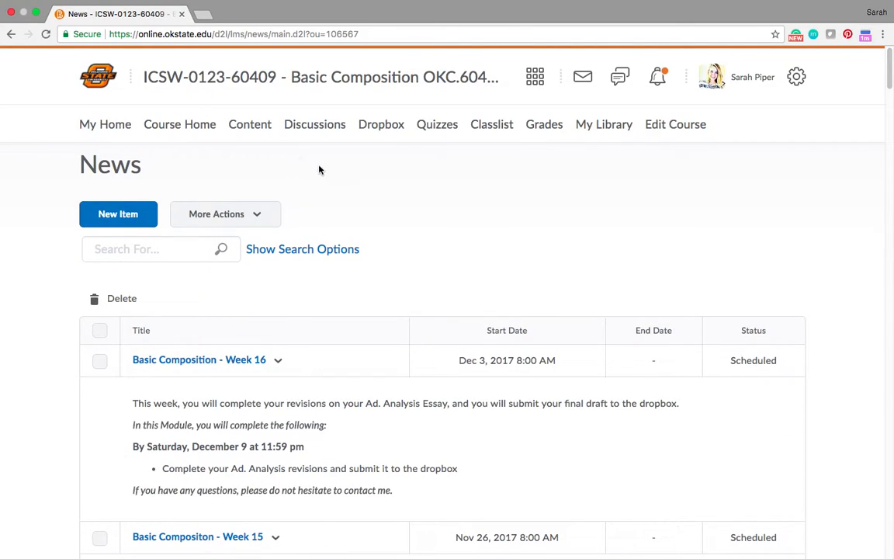
Open the course content and look over the topics in "Module 0: Welcome to Basic Composition".
left_click(256, 127)
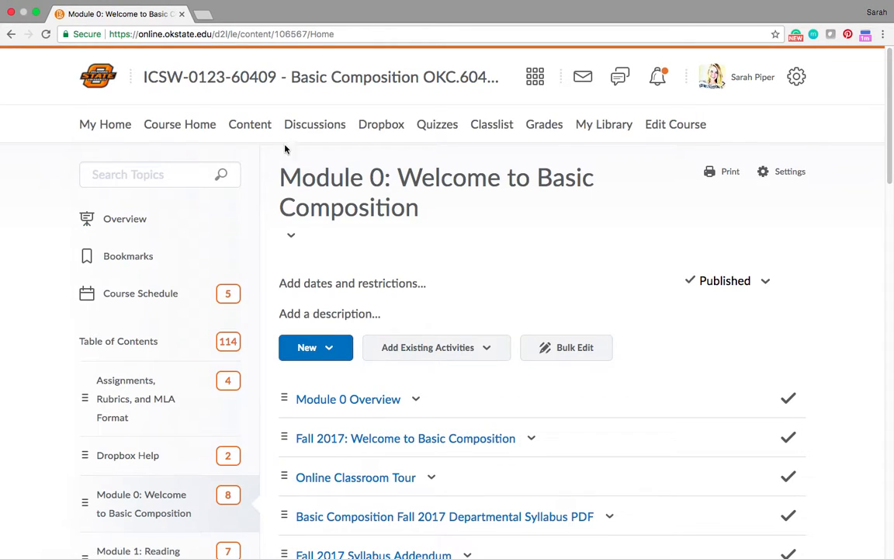
scroll(182, 428, "down", 5)
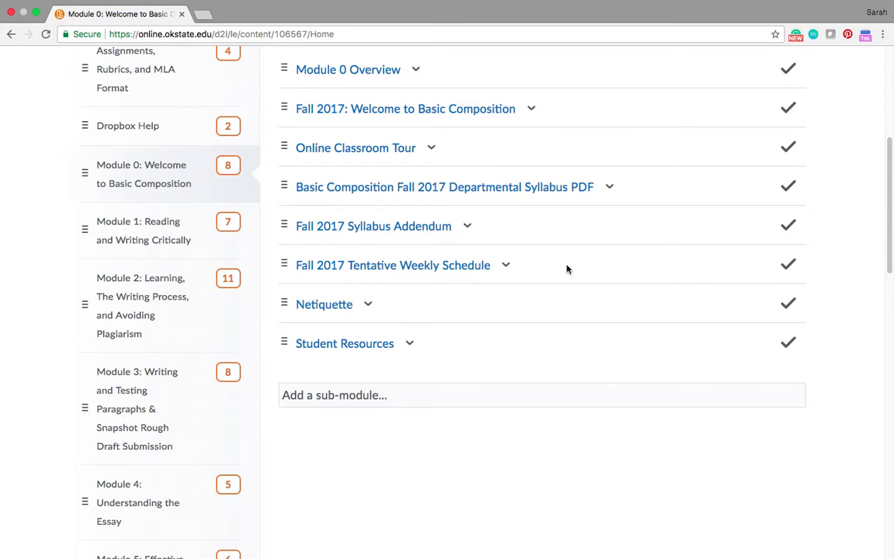
scroll(564, 266, "up", 1)
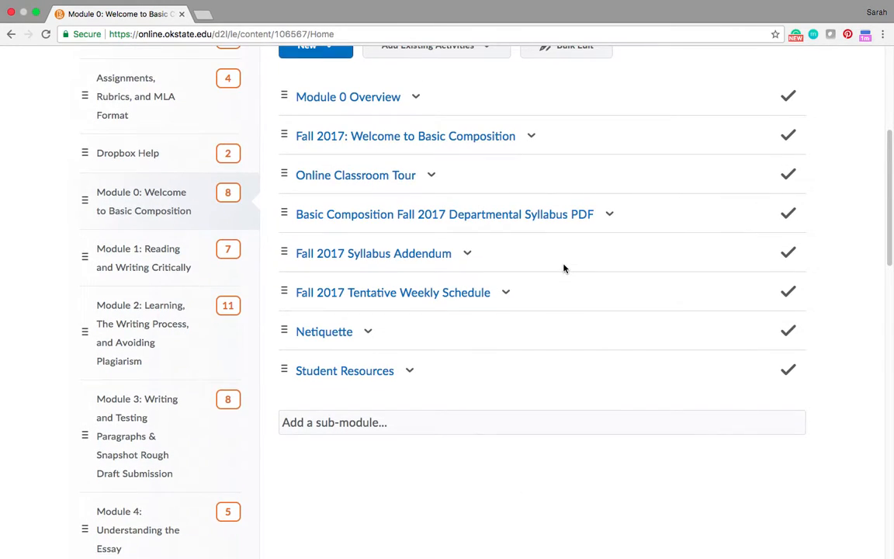
scroll(565, 264, "up", 2)
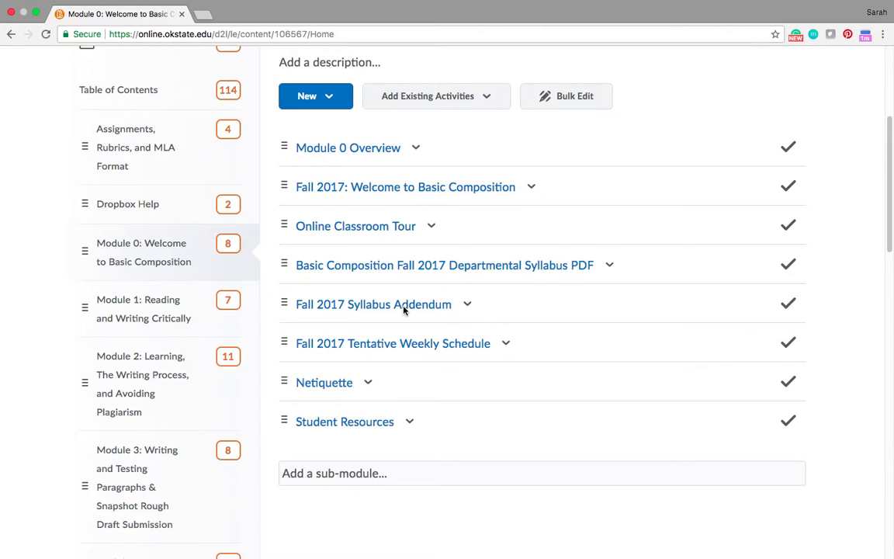
Check the deletion options for the "Fall 2017 Syllabus Addendum" topic and dismiss them without deleting.
left_click(467, 305)
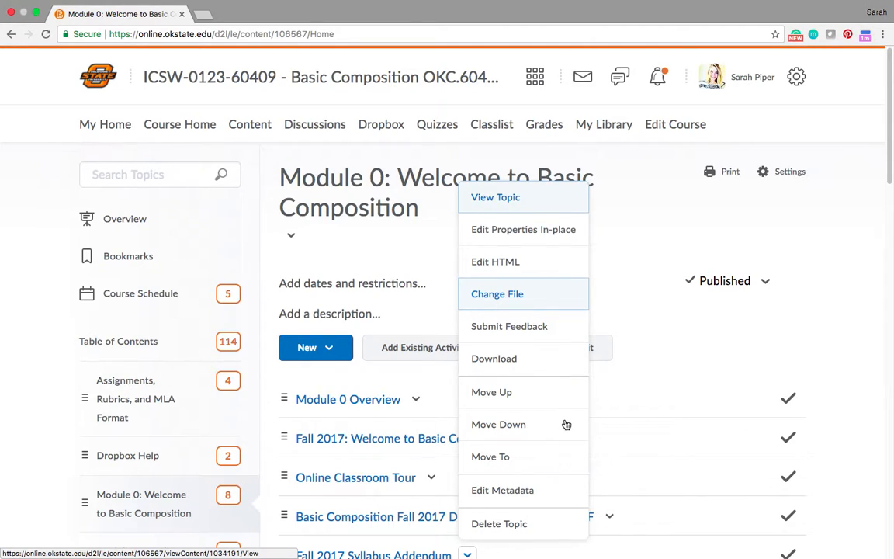
left_click(499, 524)
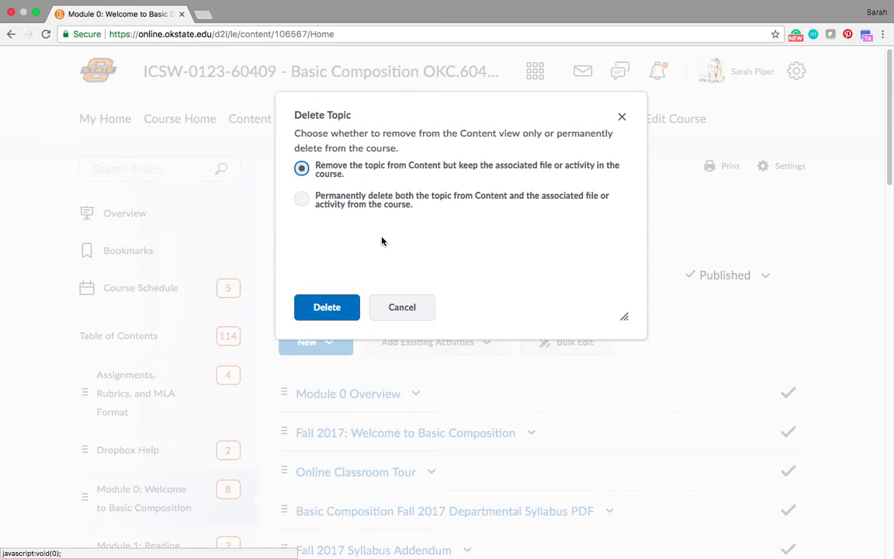
left_click(402, 308)
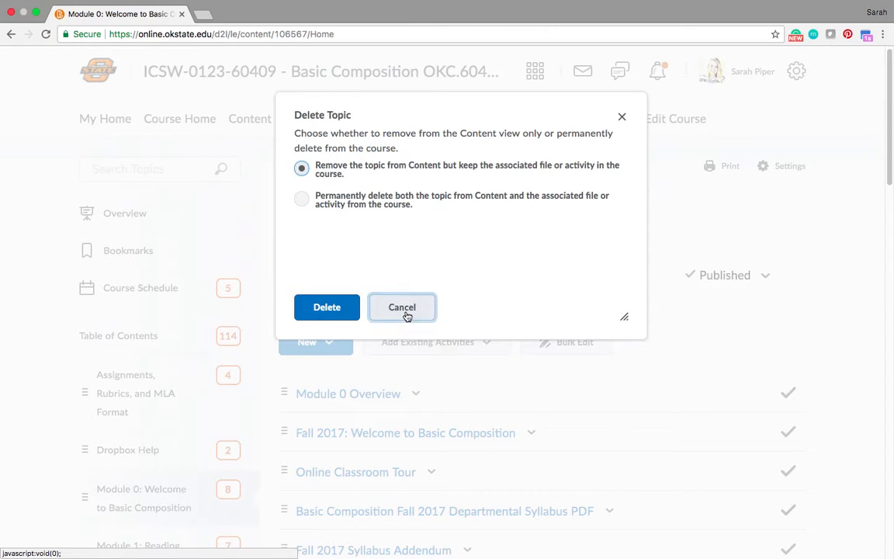
Open the "Fall 2017 Syllabus Addendum" topic, make its title editable and leave the title editing without a change.
scroll(584, 344, "down", 5)
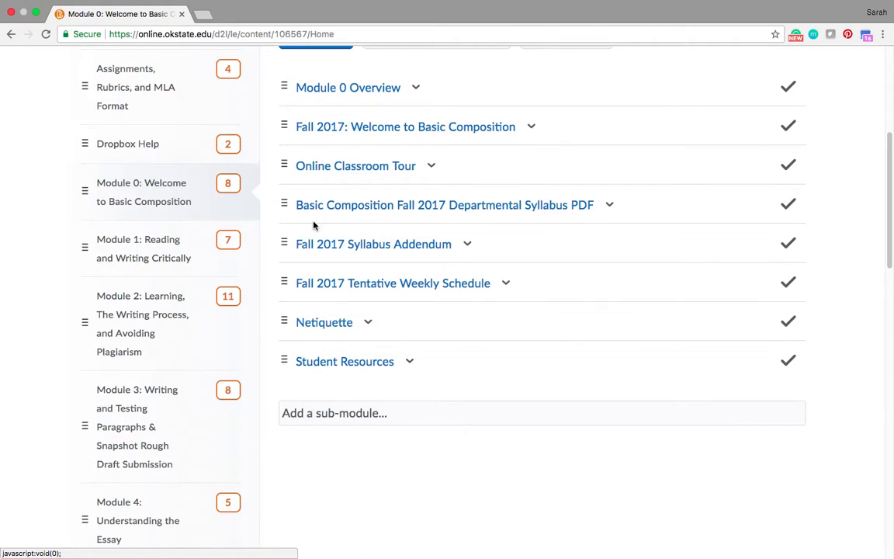
left_click(398, 248)
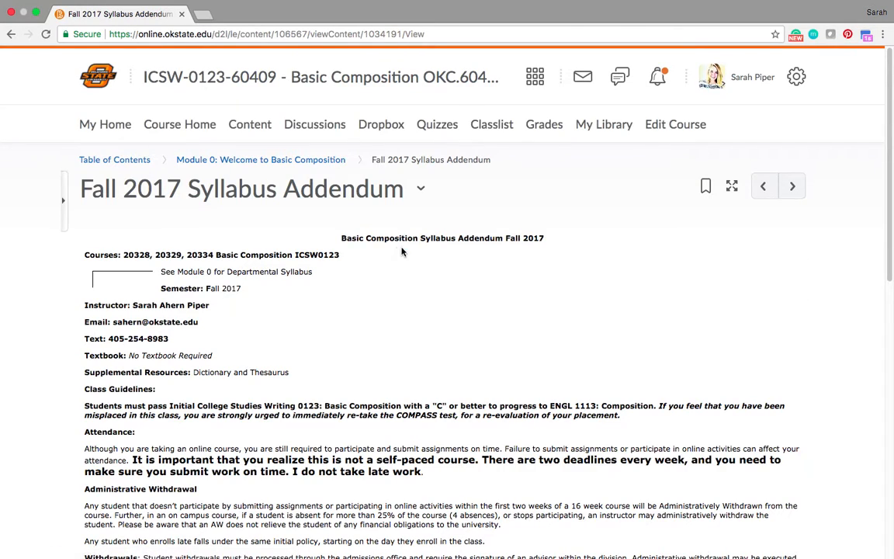
left_click(420, 188)
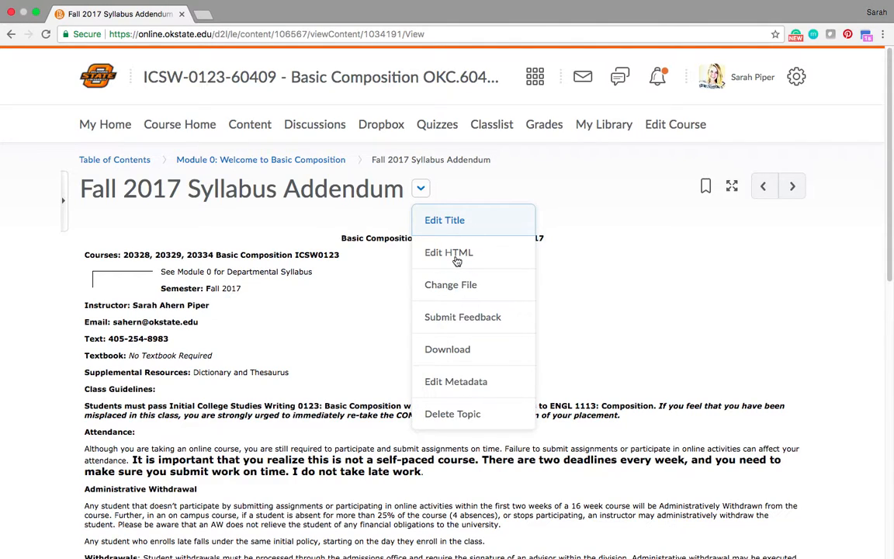
left_click(436, 223)
left_click(138, 192)
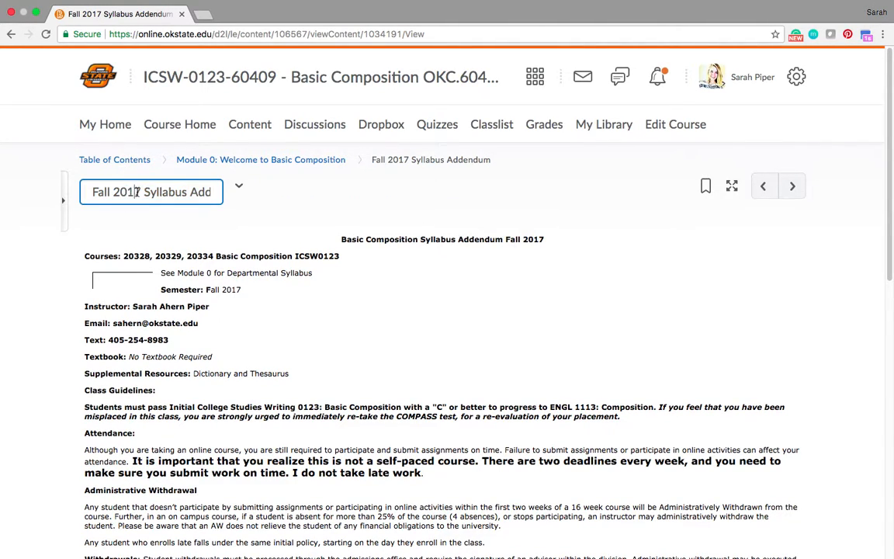
left_click(239, 187)
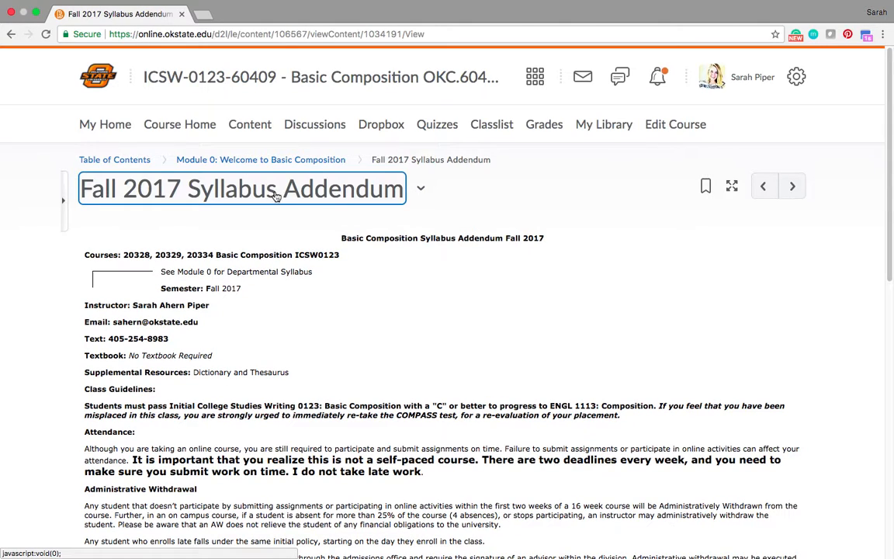
Review the "Fall 2017 Syllabus Addendum" in the HTML editor, cancel the edit and go to the course's Table of Contents.
left_click(420, 188)
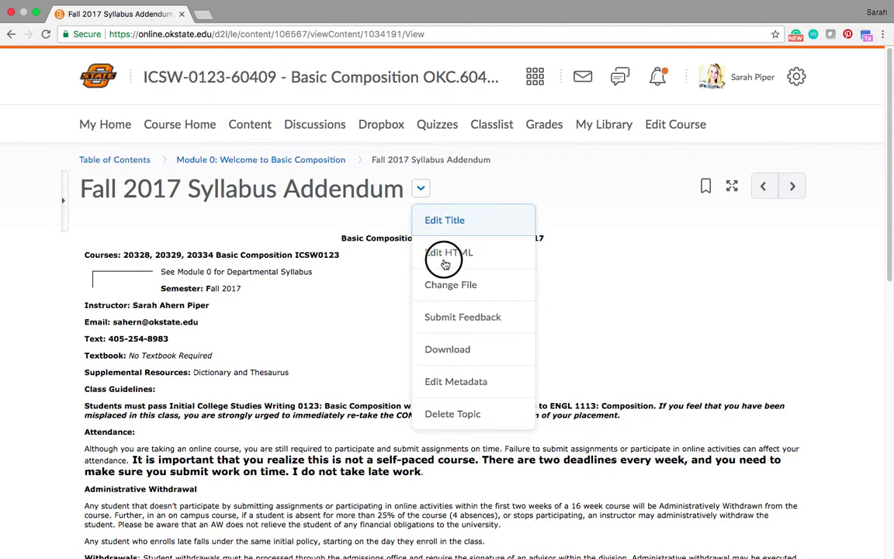
left_click(445, 255)
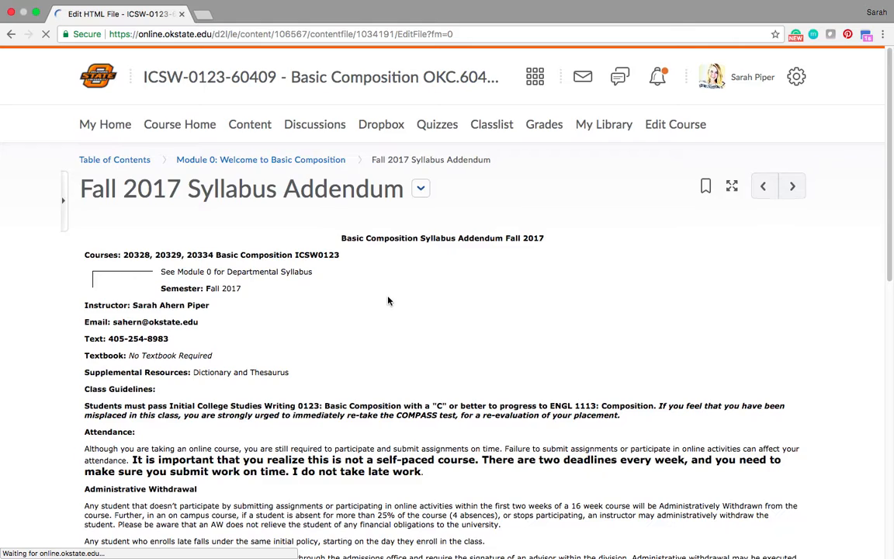
scroll(242, 317, "down", 3)
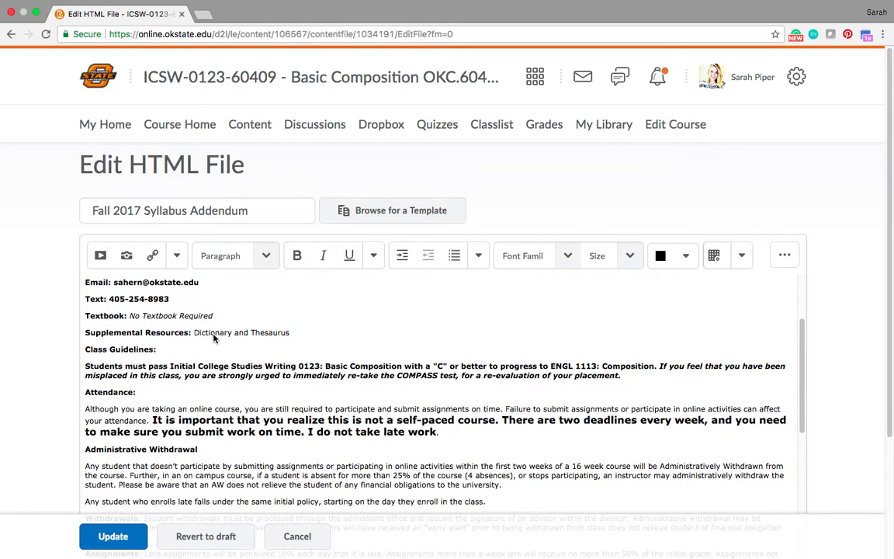
triple_click(214, 334)
scroll(418, 360, "up", 3)
scroll(418, 360, "down", 15)
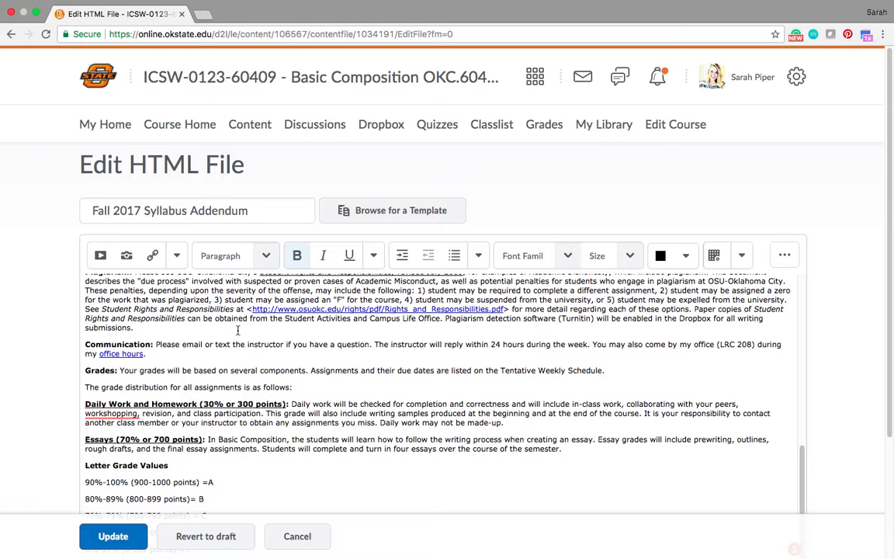
scroll(254, 353, "up", 3)
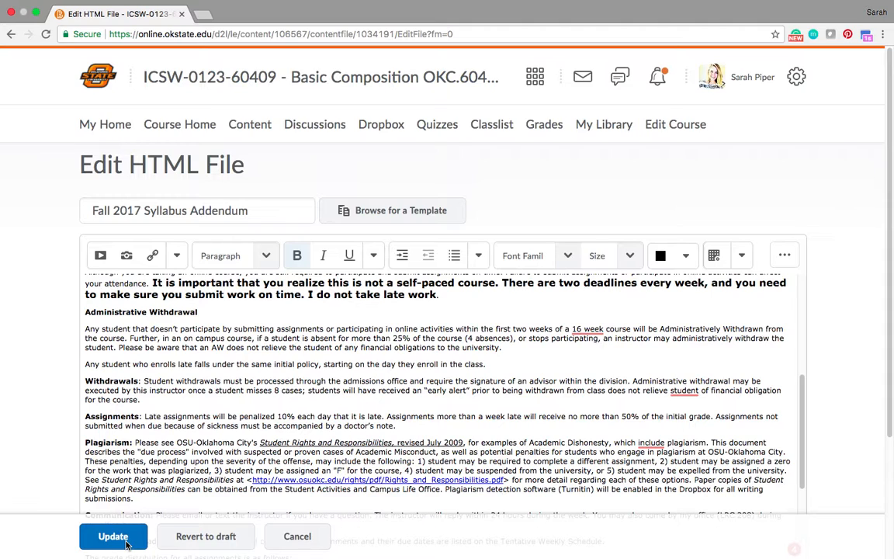
left_click(298, 538)
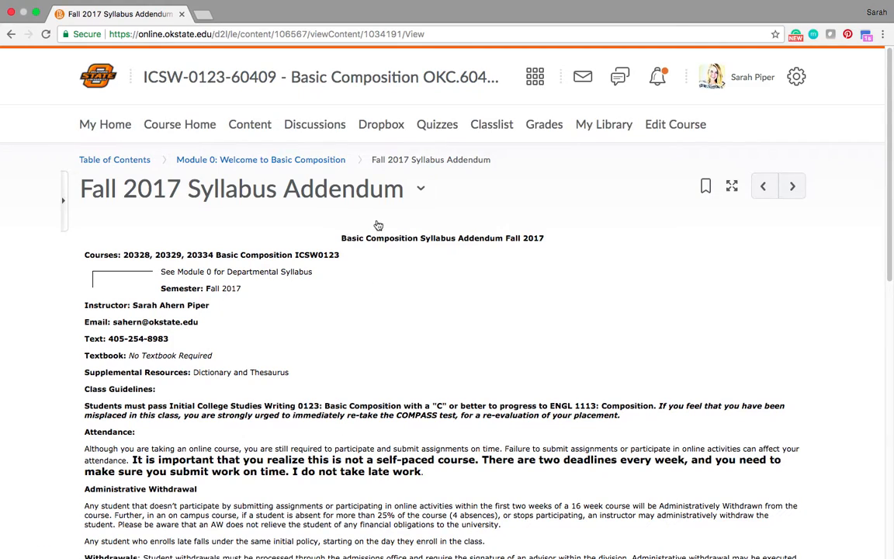
left_click(124, 162)
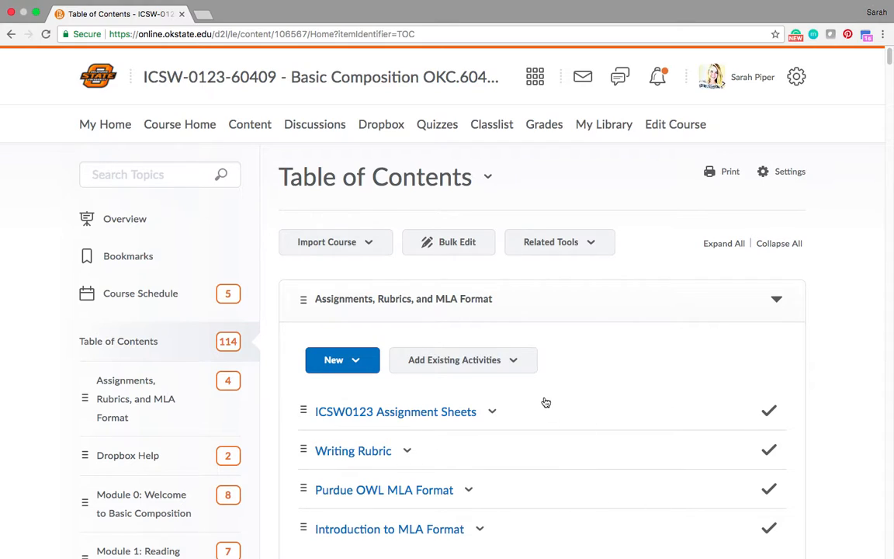
Check the file upload sources for the "Assignments, Rubrics, and MLA Format" module and cancel without adding a file.
left_click(488, 177)
left_click(633, 194)
left_click(359, 364)
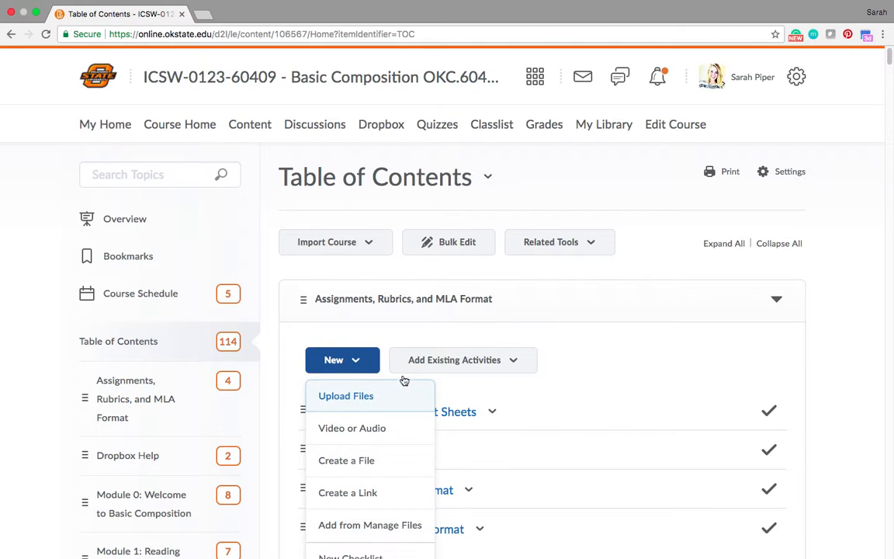
scroll(553, 417, "down", 3)
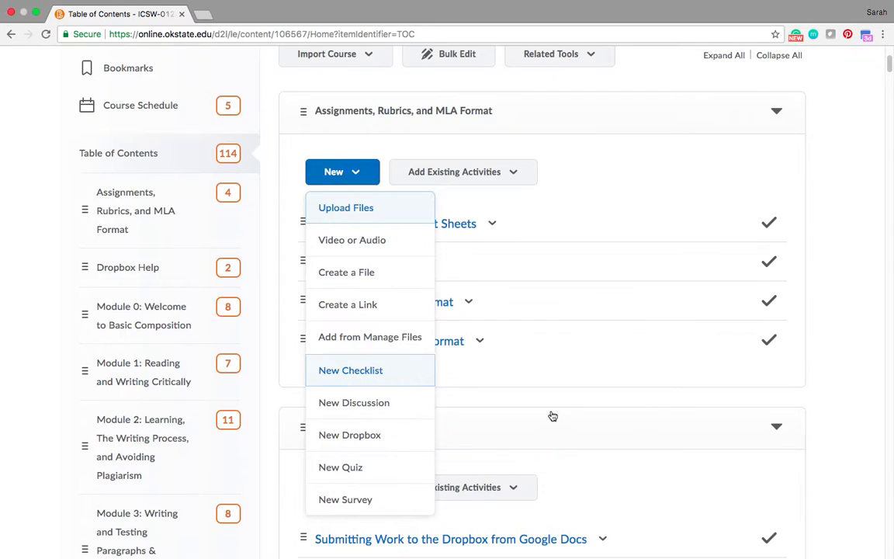
left_click(351, 209)
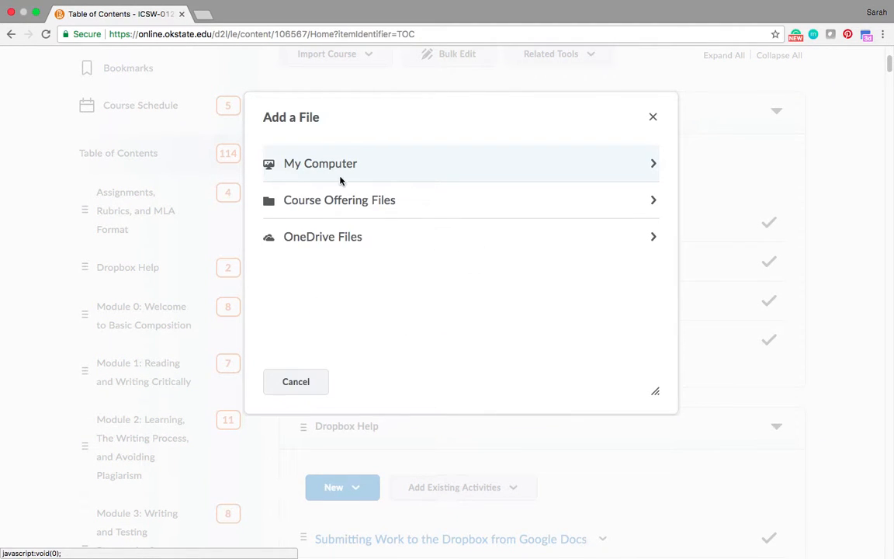
left_click(315, 381)
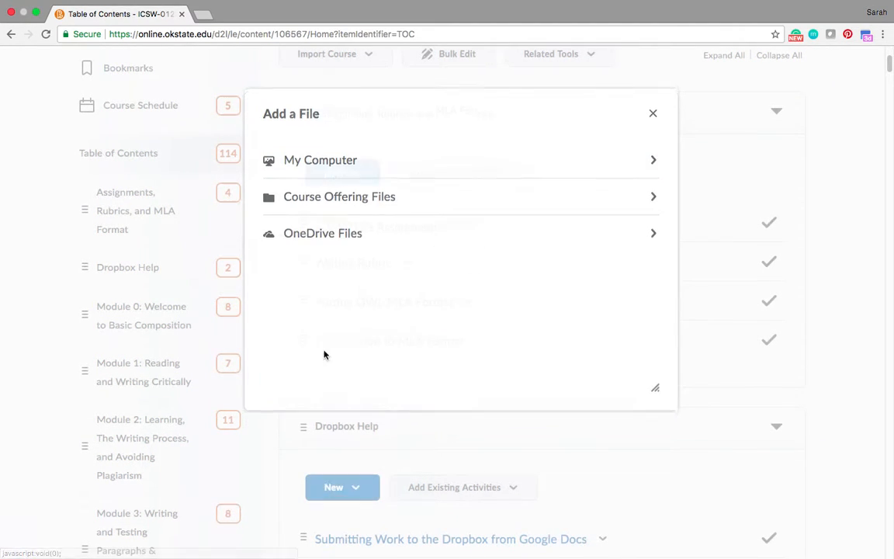
View the options for adding a web video or audio item to the "Assignments, Rubrics, and MLA Format" module, then cancel.
left_click(351, 170)
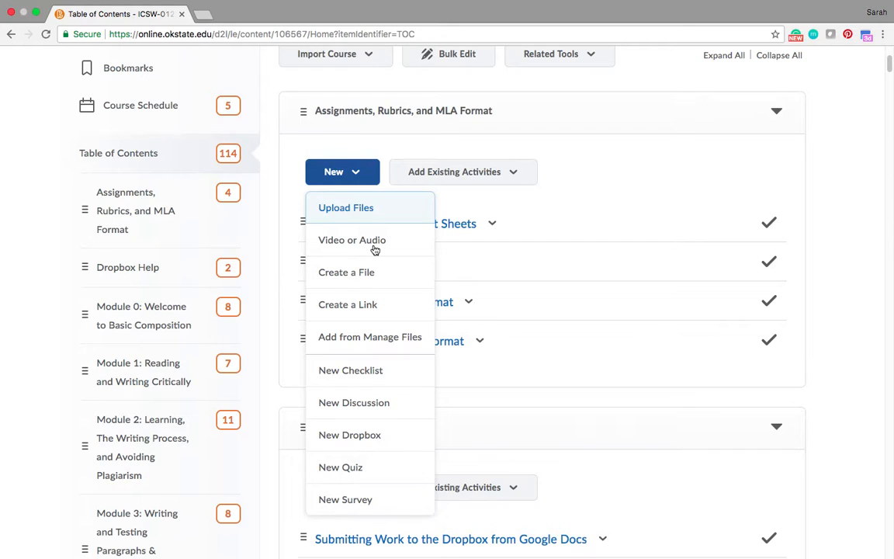
left_click(374, 242)
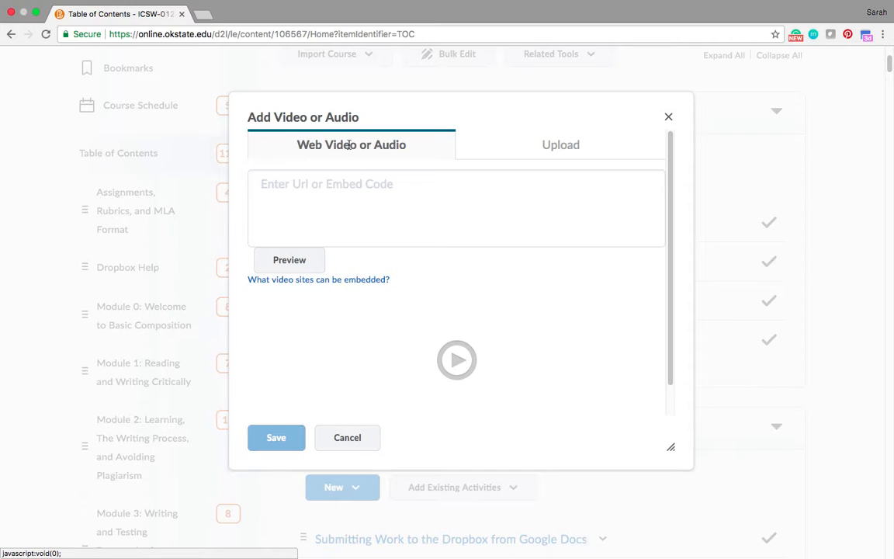
left_click(347, 437)
View the page for creating a new file in "Assignments, Rubrics, and MLA Format" and cancel without publishing or saving a draft.
left_click(359, 171)
left_click(363, 273)
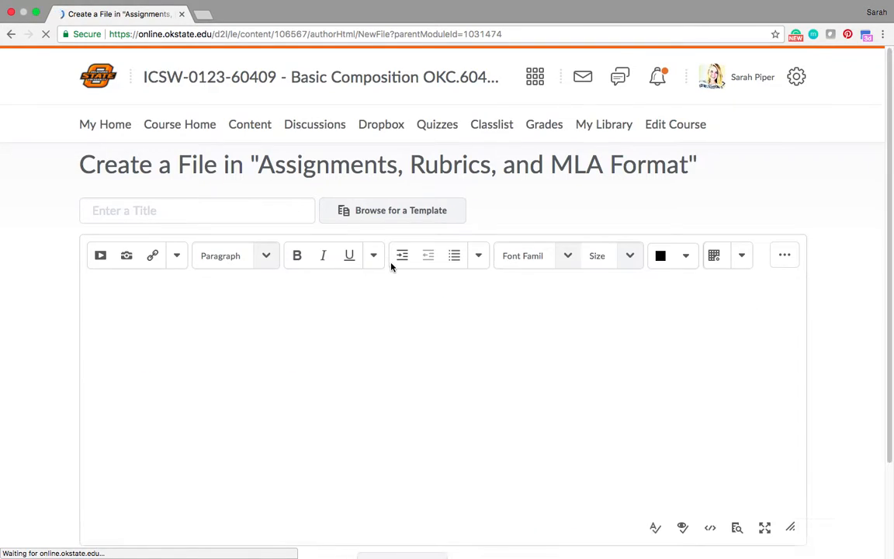
left_click(137, 308)
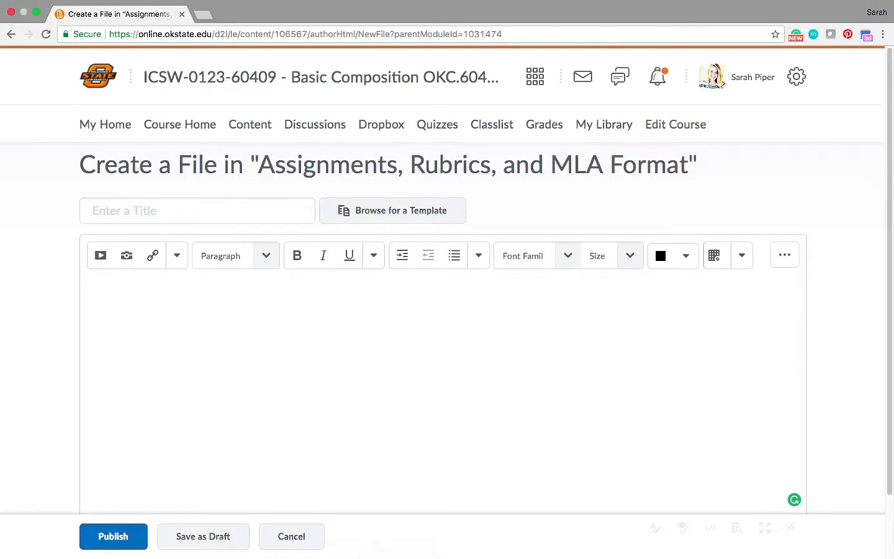
left_click(287, 549)
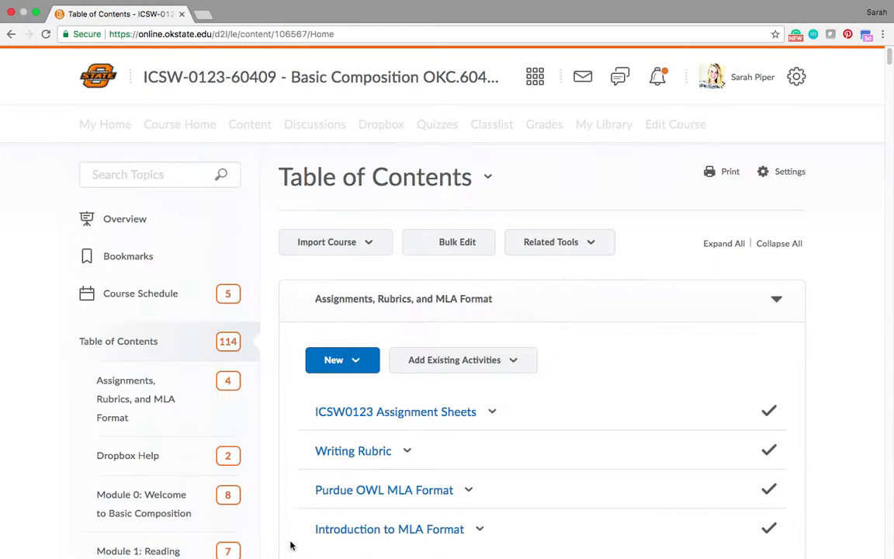
Look over all item types that can be newly created in "Assignments, Rubrics, and MLA Format" and dismiss the list.
left_click(358, 361)
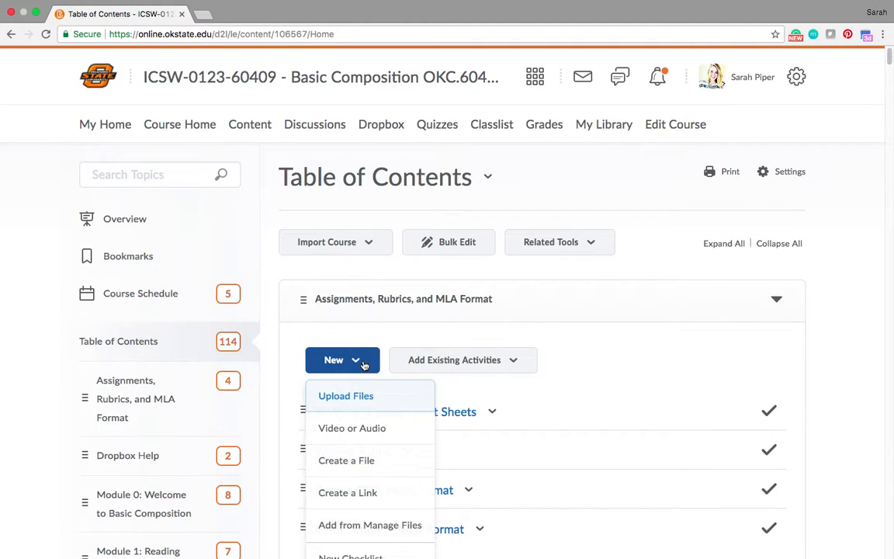
scroll(378, 460, "down", 3)
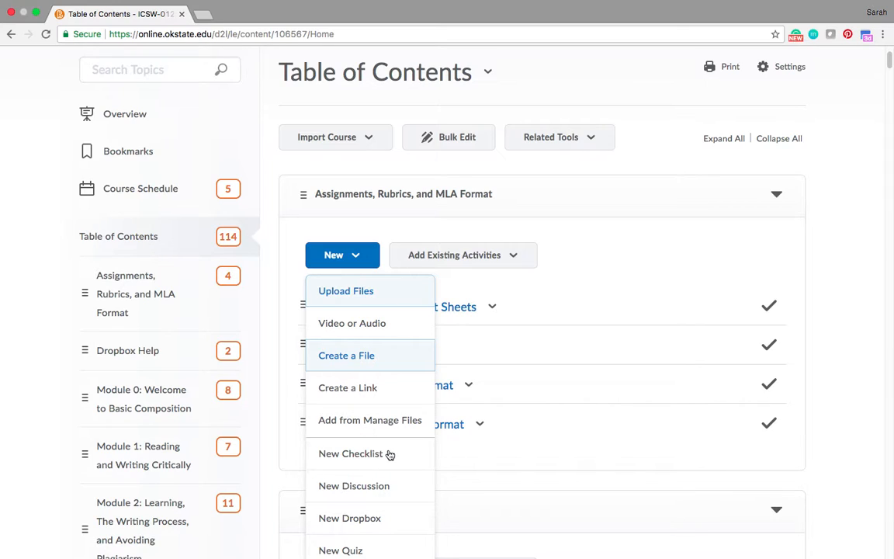
scroll(365, 435, "down", 2)
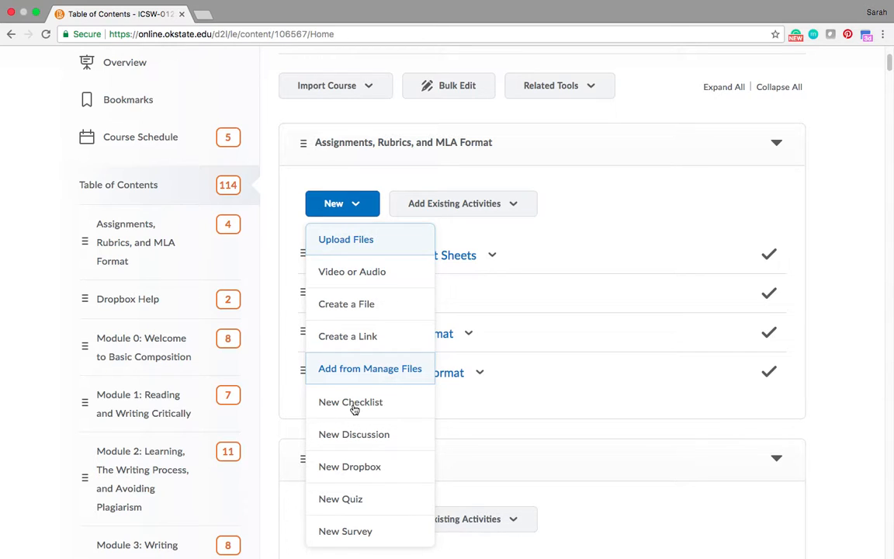
scroll(354, 409, "down", 1)
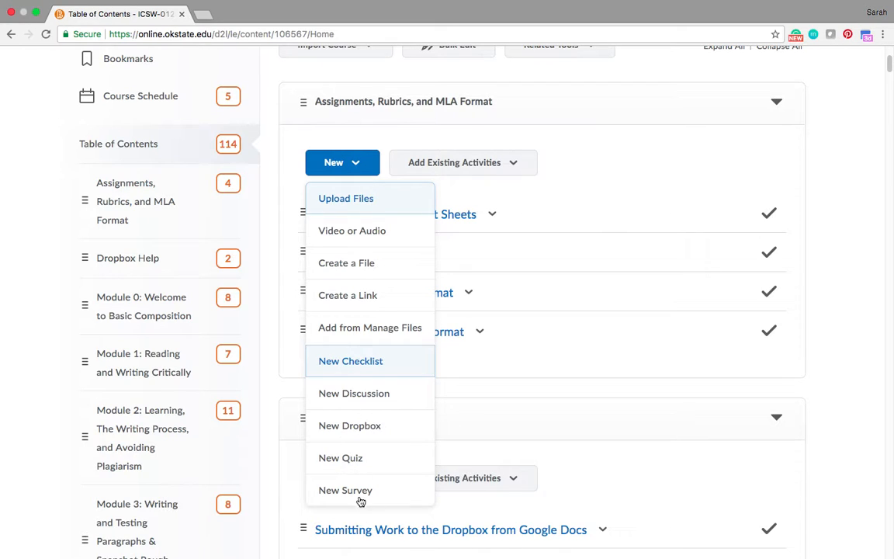
scroll(394, 443, "up", 2)
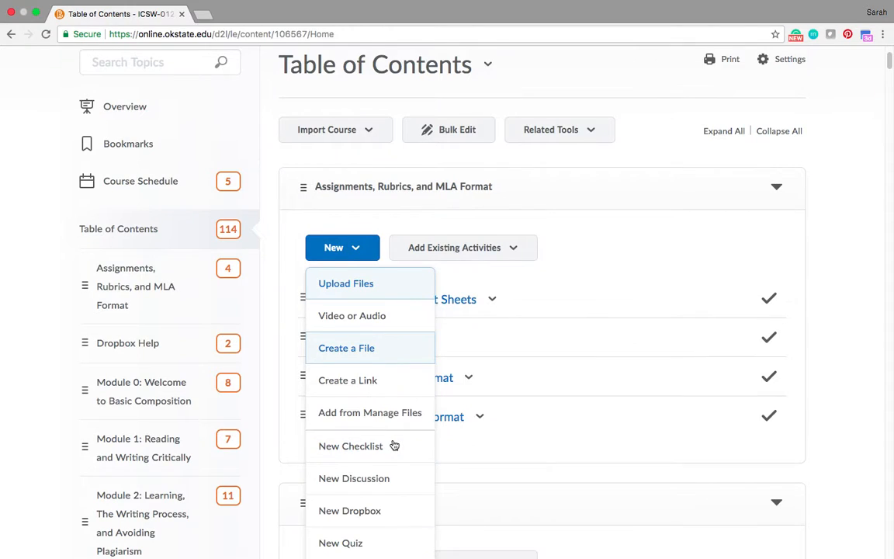
scroll(394, 443, "up", 2)
scroll(394, 445, "up", 1)
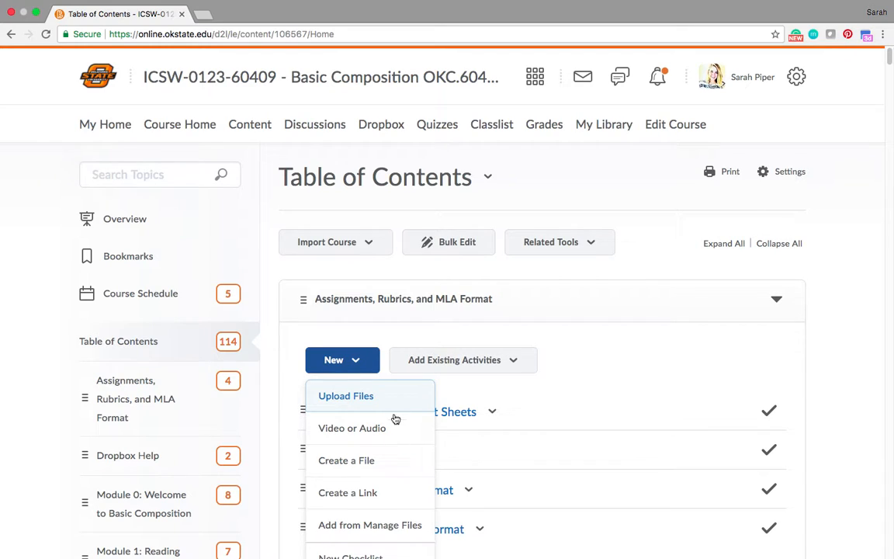
left_click(601, 366)
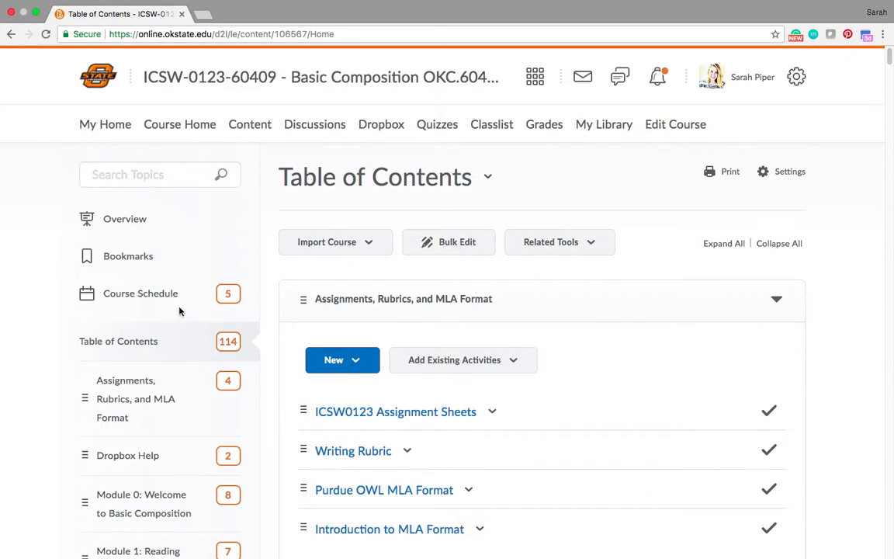
Try moving "Module 2: Learning, The Writing Process, and Avoiding Plagiarism" within the course's module list.
scroll(169, 332, "down", 5)
scroll(171, 333, "down", 3)
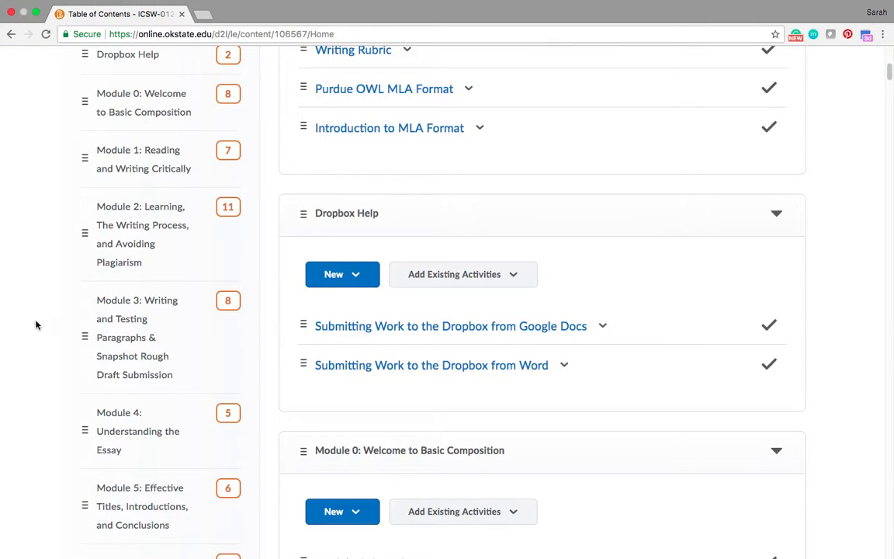
left_click_drag(83, 235, 82, 190)
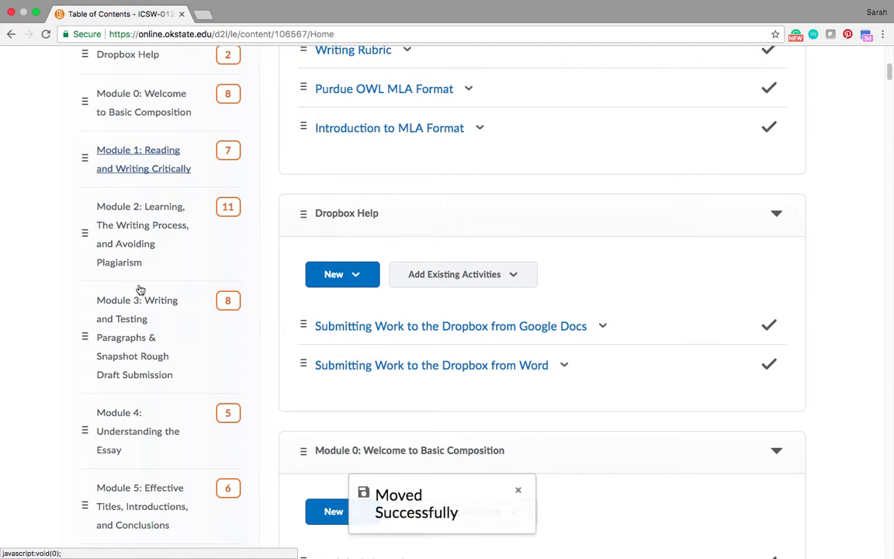
Activate the entry for adding a module below "Readings" at the end of the module list.
scroll(98, 294, "up", 5)
scroll(98, 293, "down", 15)
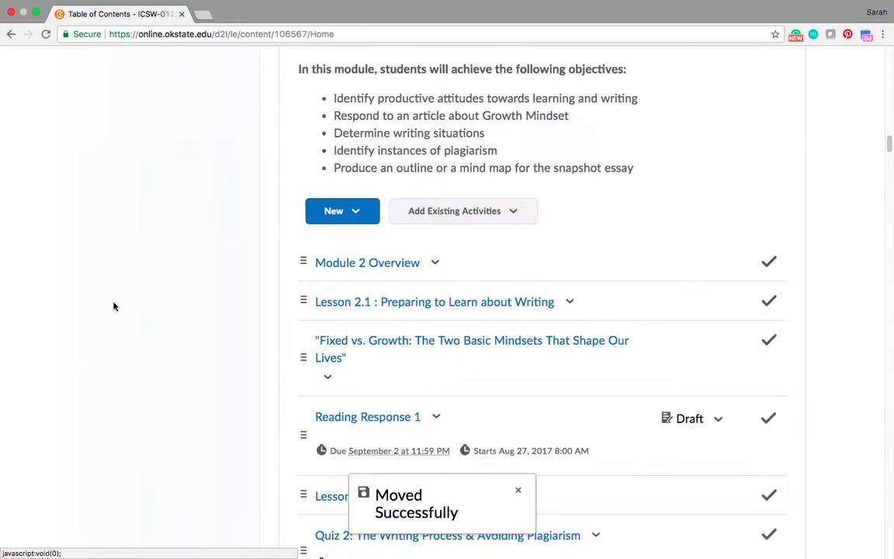
scroll(121, 206, "down", 3)
left_click(121, 360)
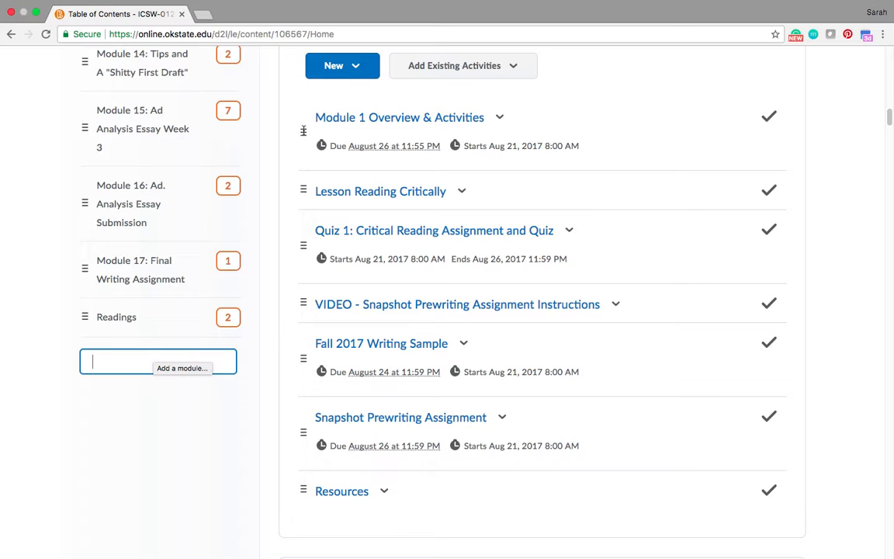
Try moving the "Module 1 Overview & Activities" topic within the Module 1 topic list.
mouse_move(304, 131)
left_mouse_down()
mouse_move(279, 149)
mouse_move(115, 212)
mouse_move(291, 132)
mouse_move(301, 142)
left_mouse_up()
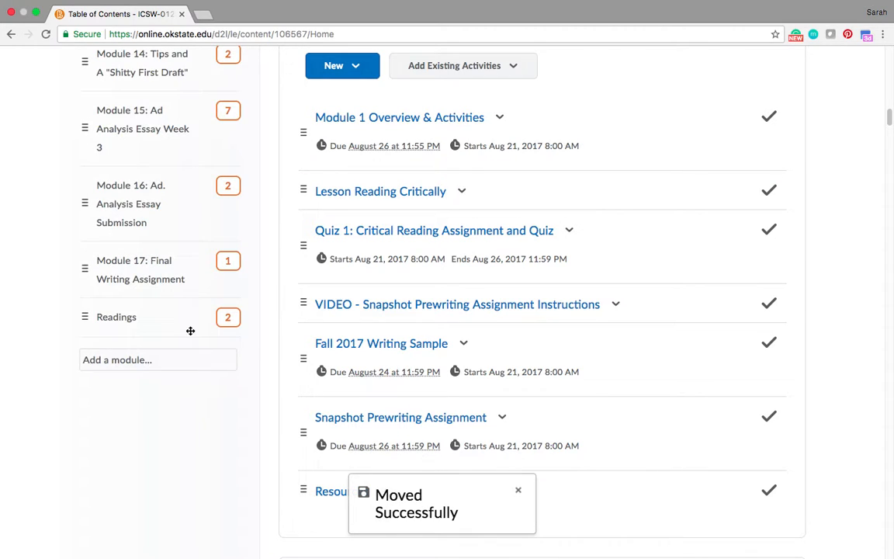
scroll(181, 302, "up", 5)
scroll(181, 302, "up", 15)
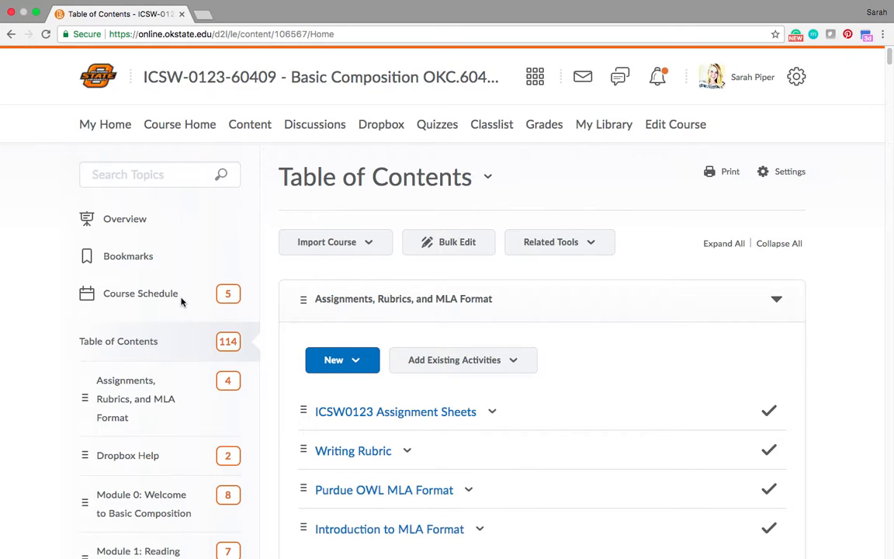
Open the course discussions and look through the "Class Questions" and "Discussion Assignments" topics.
left_click(303, 132)
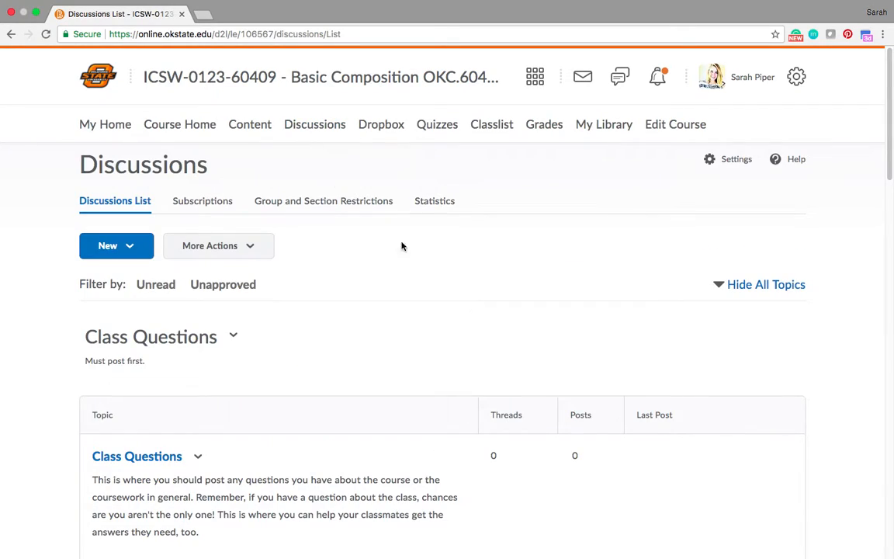
scroll(391, 357, "down", 5)
scroll(390, 358, "down", 15)
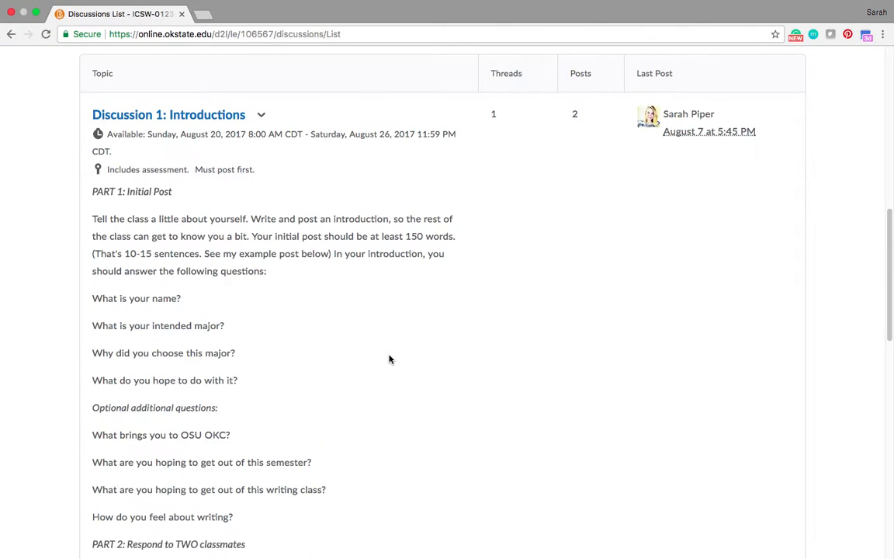
scroll(391, 358, "down", 3)
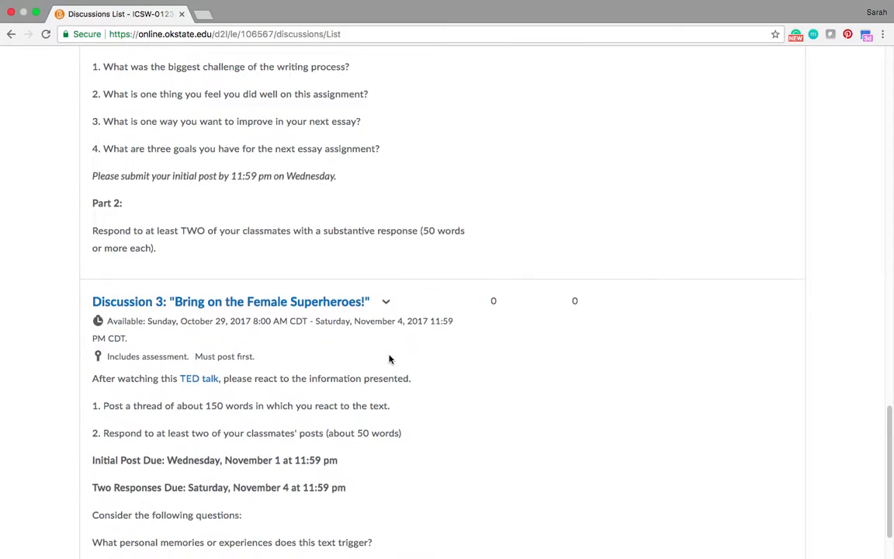
scroll(390, 359, "up", 5)
scroll(390, 358, "up", 15)
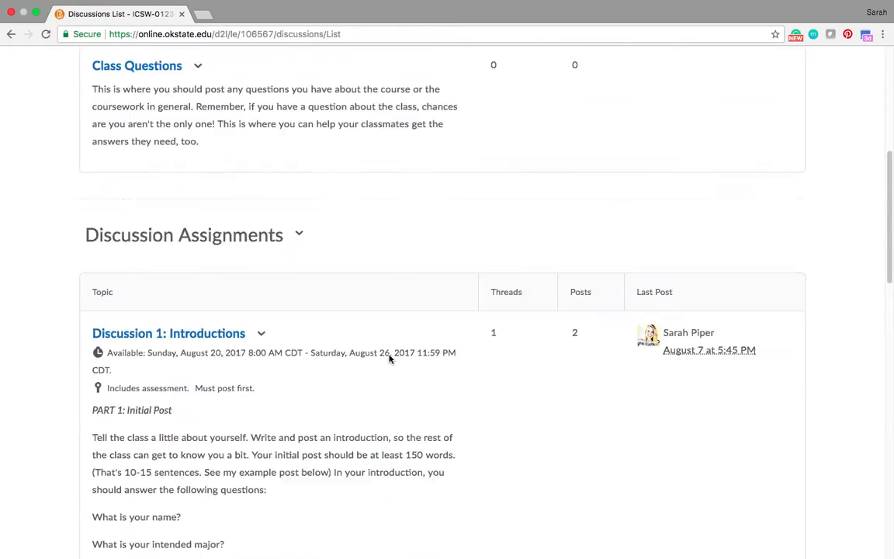
scroll(246, 351, "down", 5)
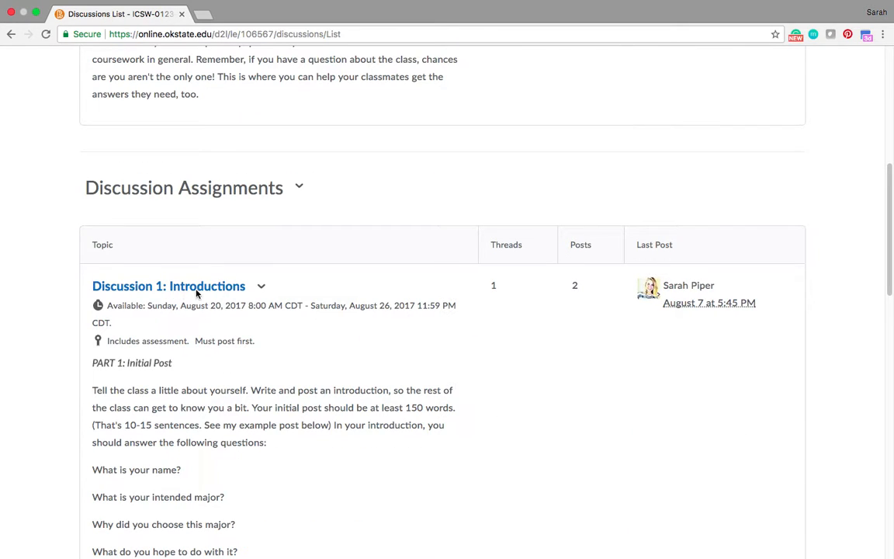
Open "Discussion 1: Introductions" and review its instructions and the "Sample" thread.
left_click(236, 286)
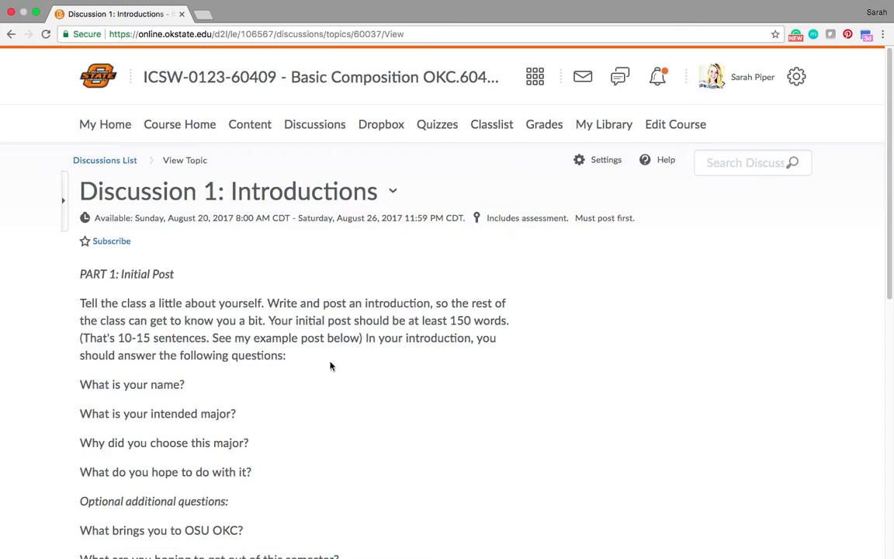
scroll(343, 371, "down", 5)
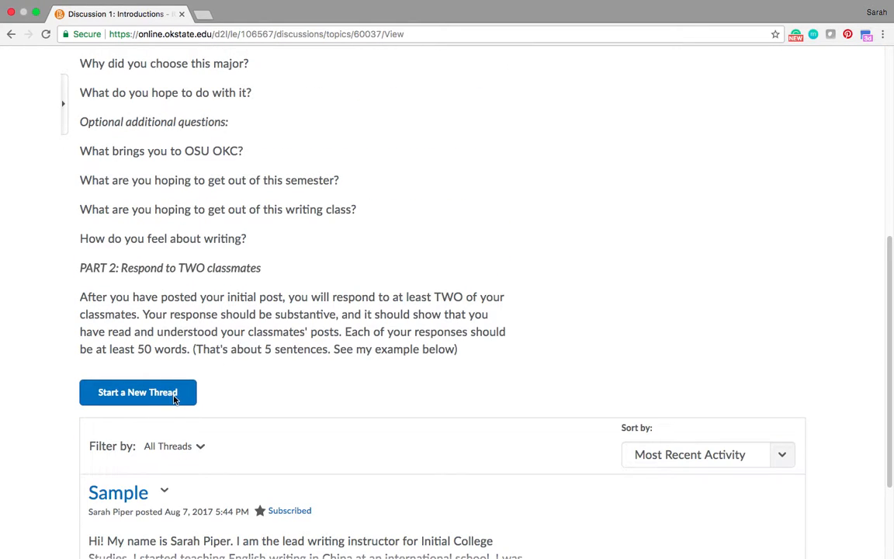
scroll(215, 387, "down", 2)
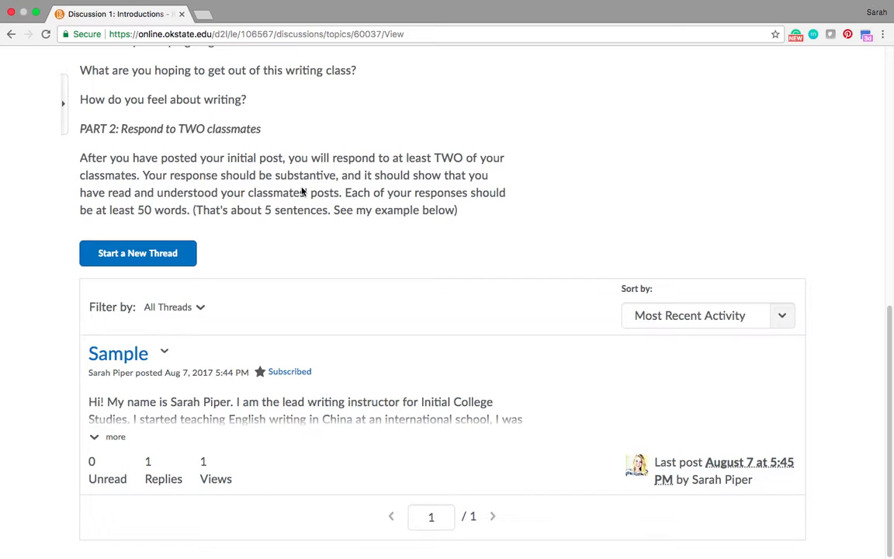
scroll(291, 202, "up", 10)
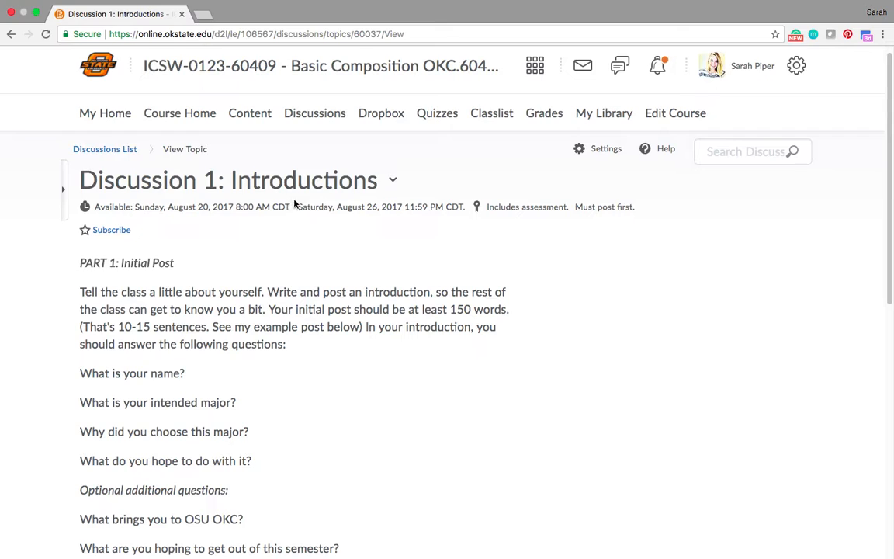
Look over the course's dropbox folders and open the submissions of the "Fall 2017 Writing Sample" folder.
left_click(390, 114)
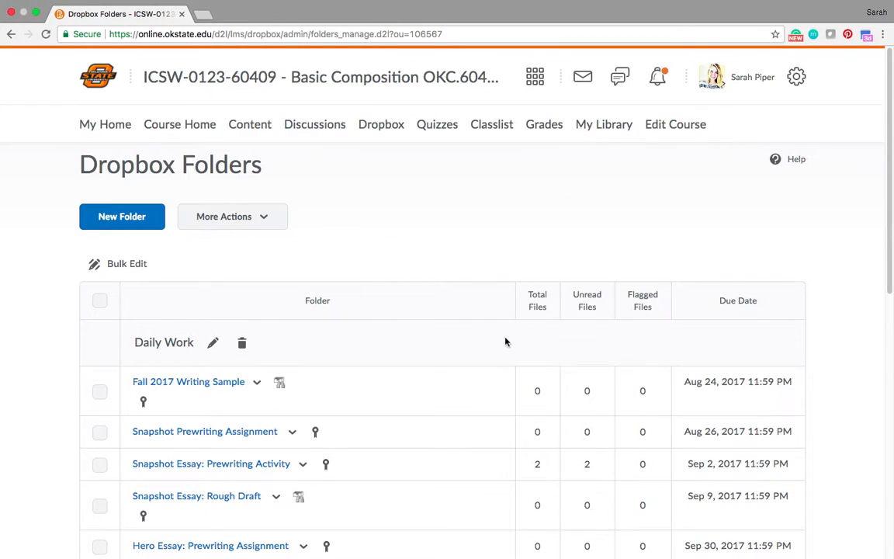
scroll(464, 394, "down", 10)
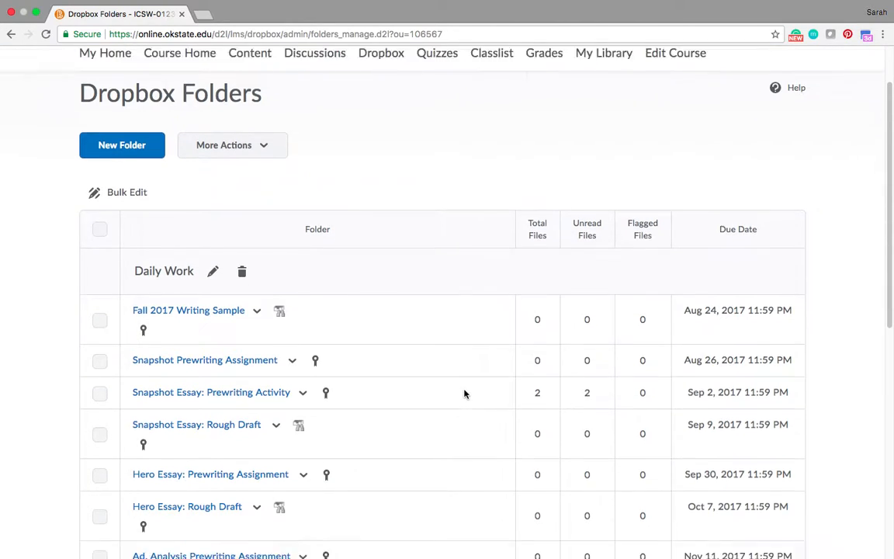
scroll(464, 395, "up", 8)
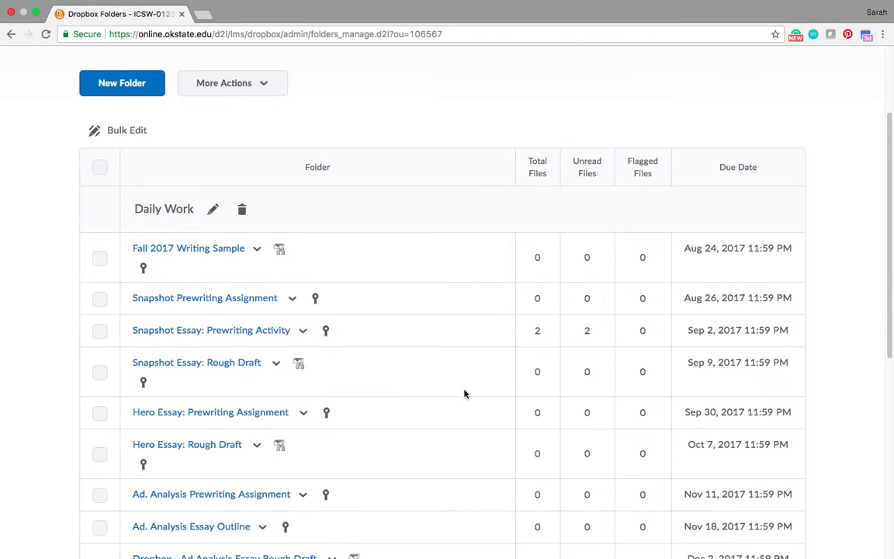
left_click(201, 250)
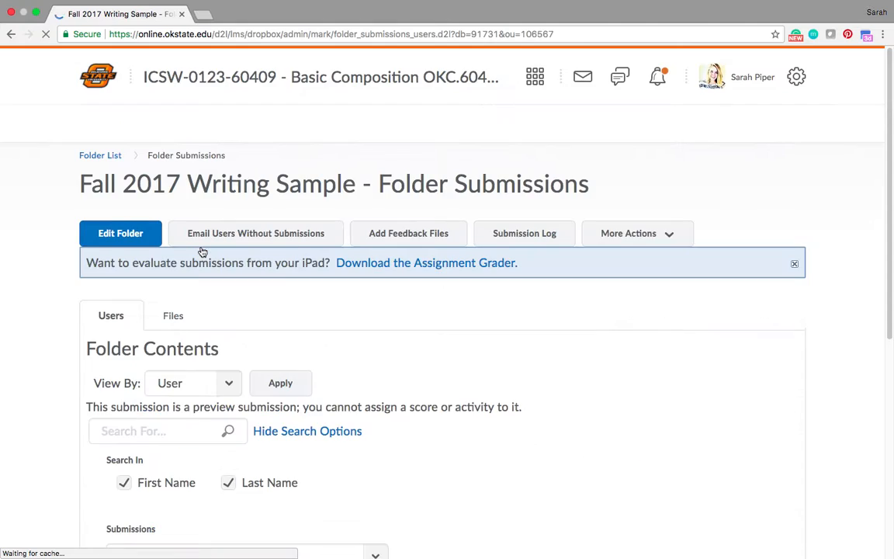
Look over the search options and user submissions of the "Fall 2017 Writing Sample" folder.
scroll(473, 411, "down", 5)
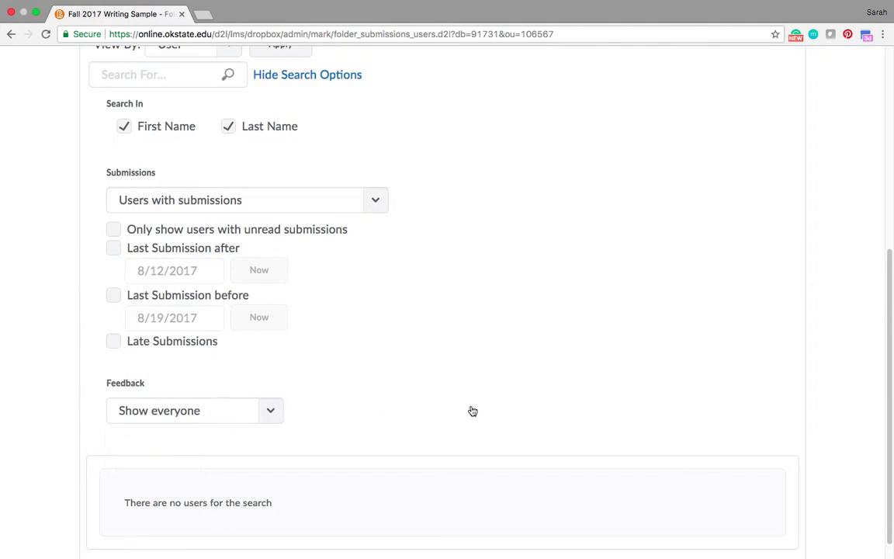
scroll(473, 411, "up", 3)
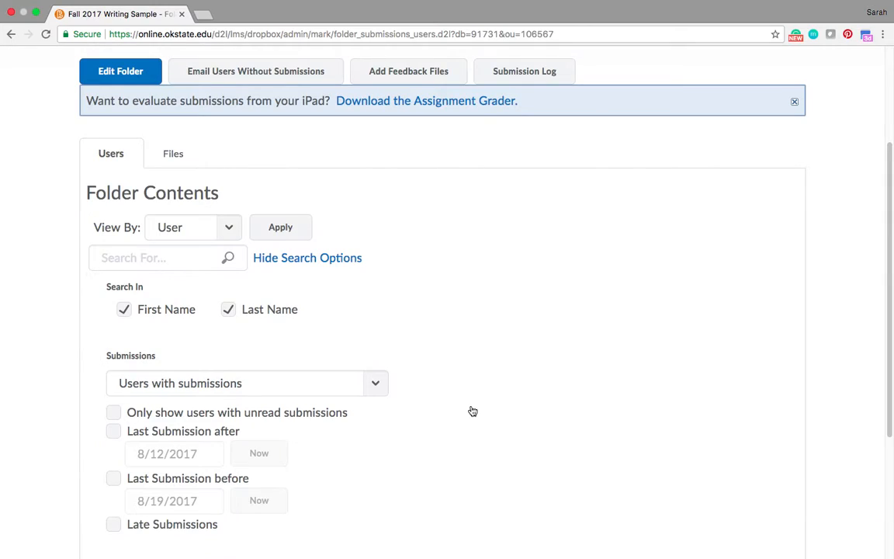
scroll(471, 411, "up", 3)
Open the "Fall 2017 Writing Sample" folder for editing and review its properties, including category, grade item, points and rubrics.
left_click(143, 231)
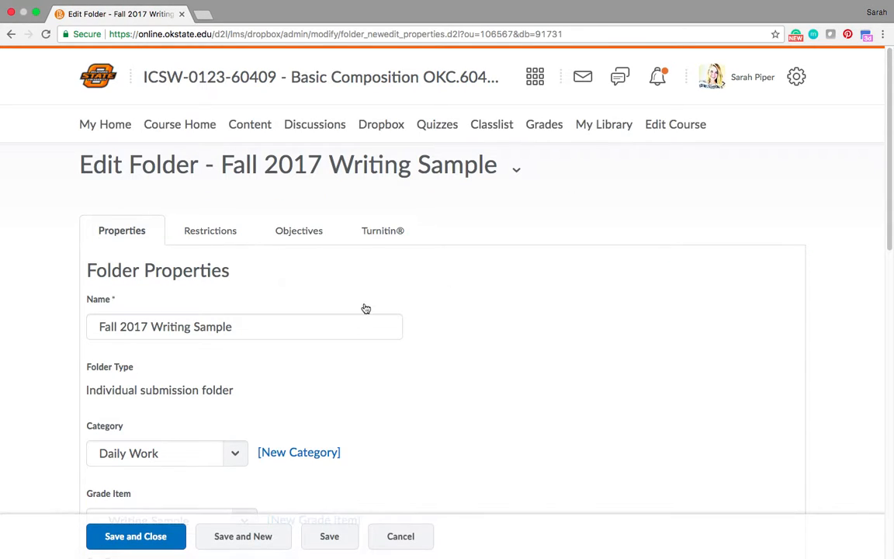
scroll(524, 375, "down", 5)
scroll(524, 375, "up", 1)
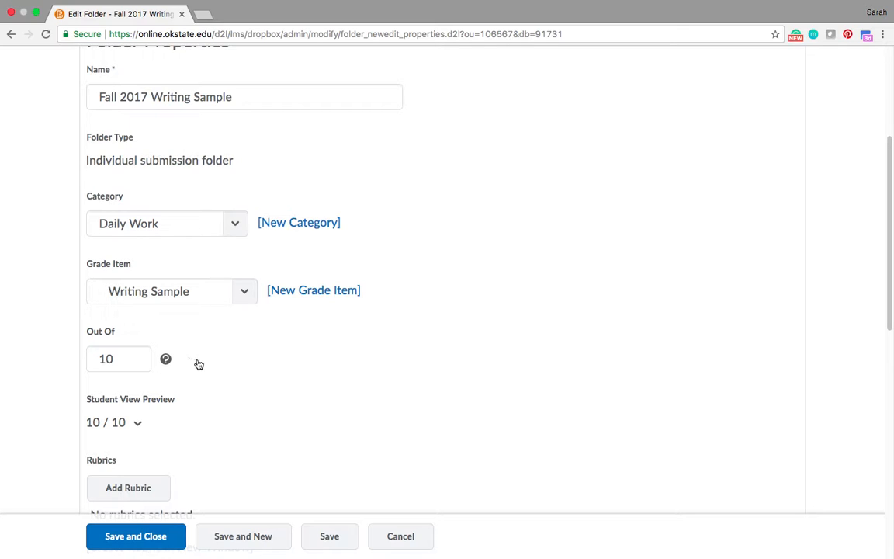
scroll(202, 364, "down", 2)
scroll(202, 364, "up", 5)
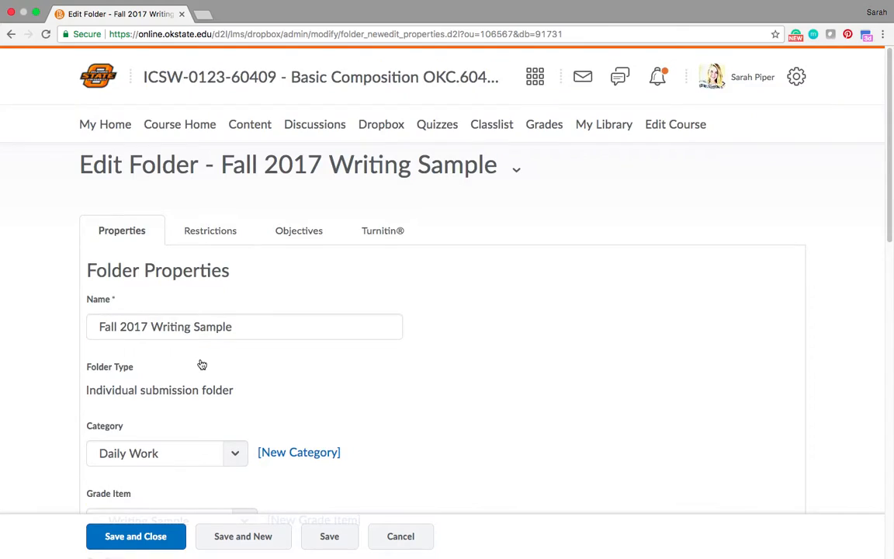
Review the folder's restriction dates, learning objectives and Turnitin integration settings.
left_click(194, 236)
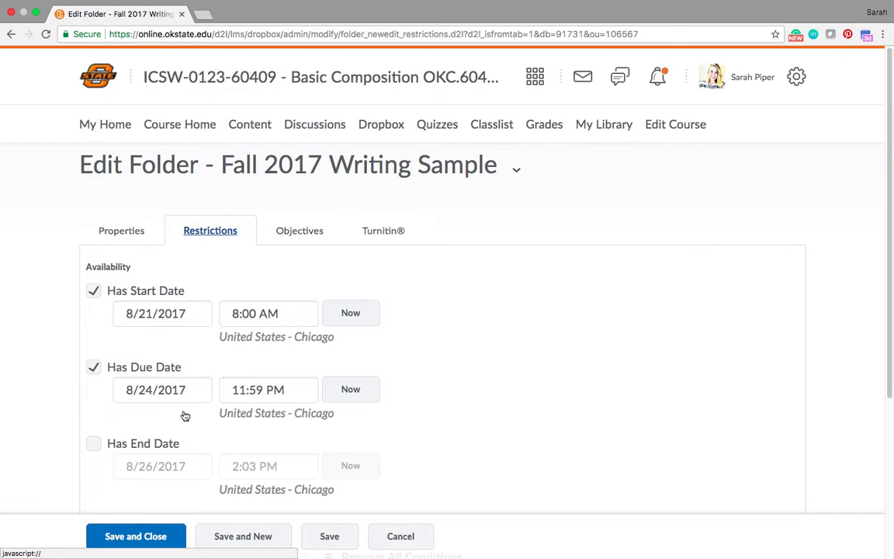
left_click(307, 234)
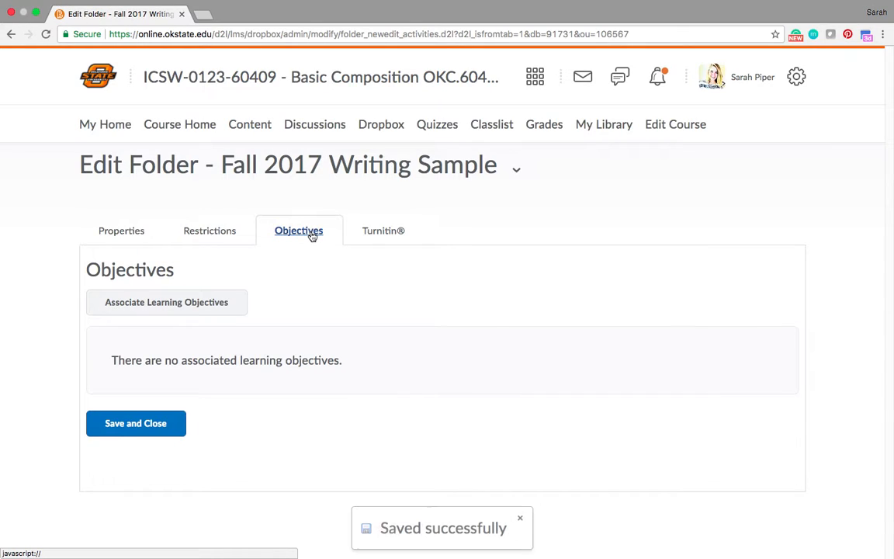
left_click(383, 234)
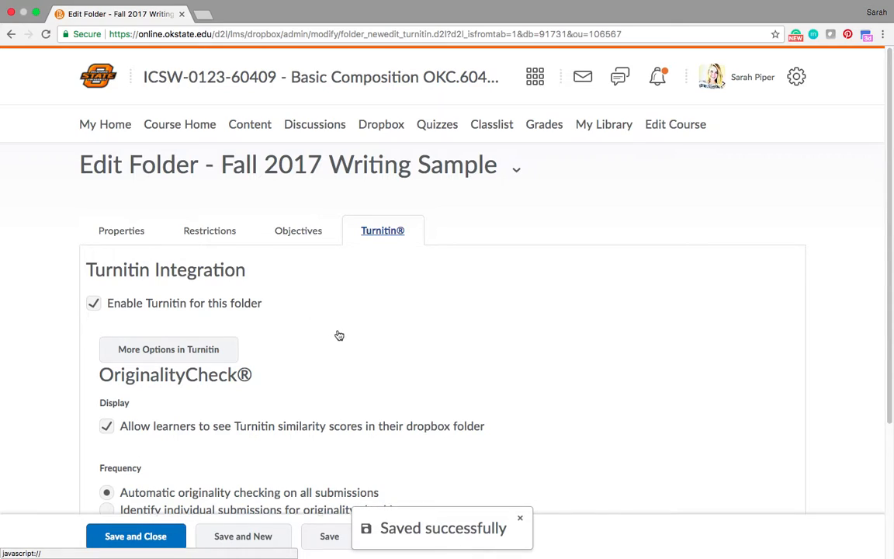
scroll(334, 333, "down", 3)
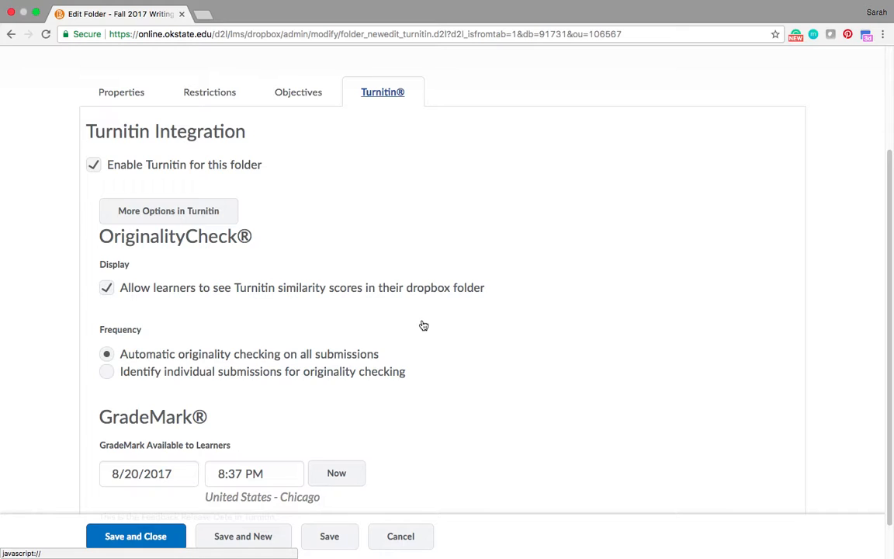
scroll(371, 383, "down", 1)
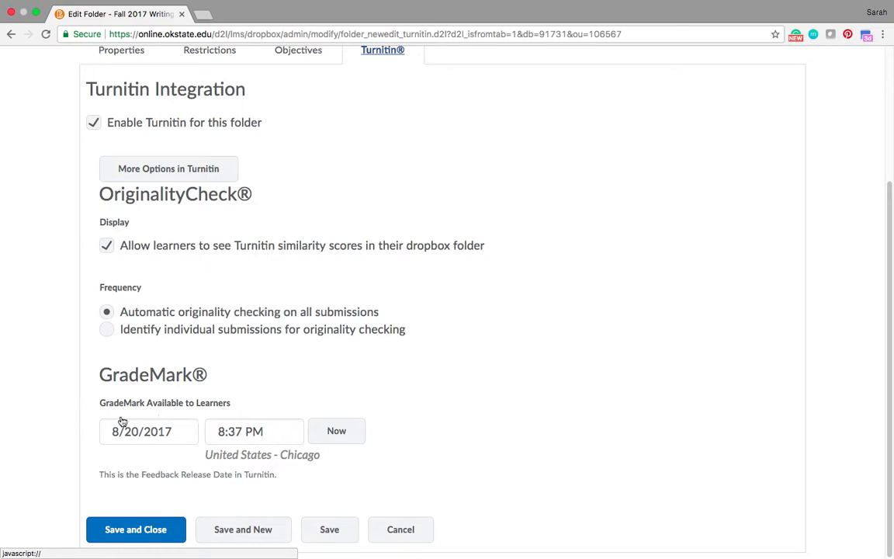
scroll(306, 427, "up", 5)
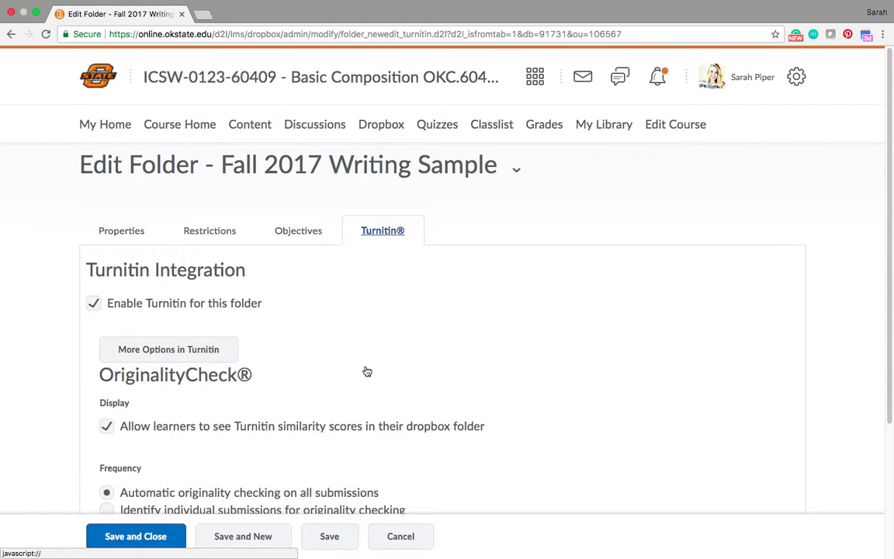
scroll(367, 372, "down", 5)
scroll(368, 372, "up", 5)
left_click(126, 234)
Open the course gradebook and look over the students' grades for the Daily Work items.
left_click(542, 129)
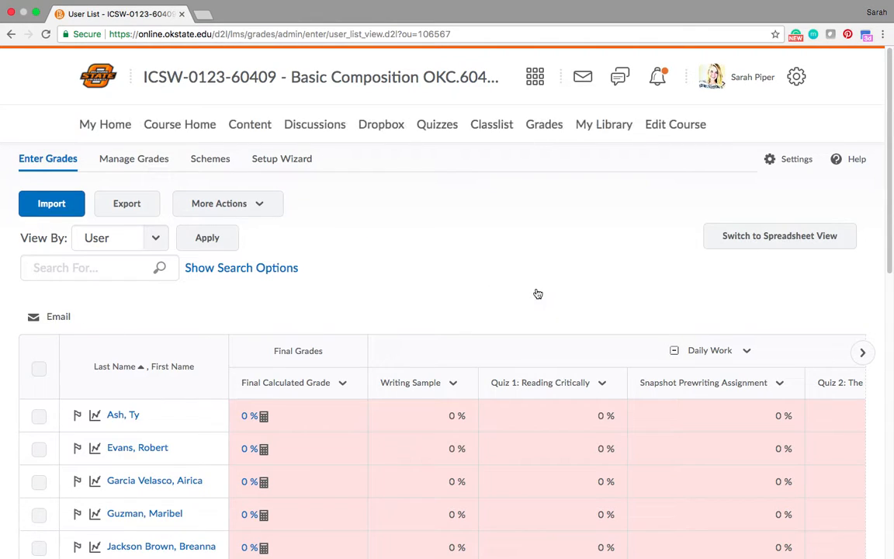
scroll(359, 325, "down", 5)
scroll(359, 326, "up", 3)
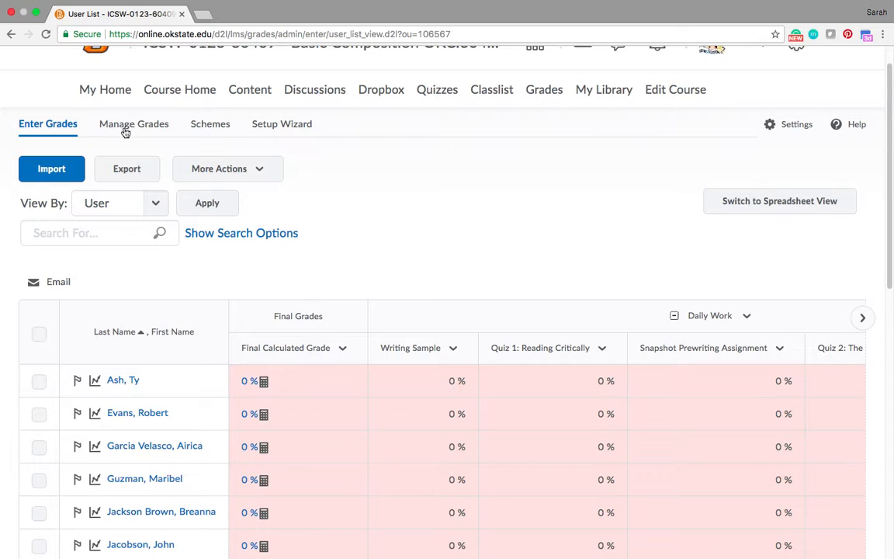
Open the grade item management list and examine the Daily Work and Writing Assignments items with their associations and maximum points.
left_click(150, 129)
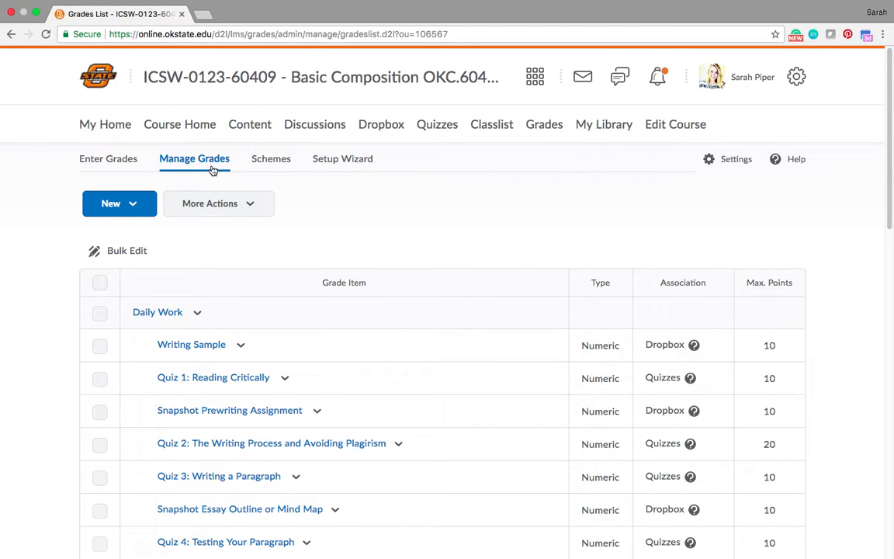
scroll(477, 332, "down", 5)
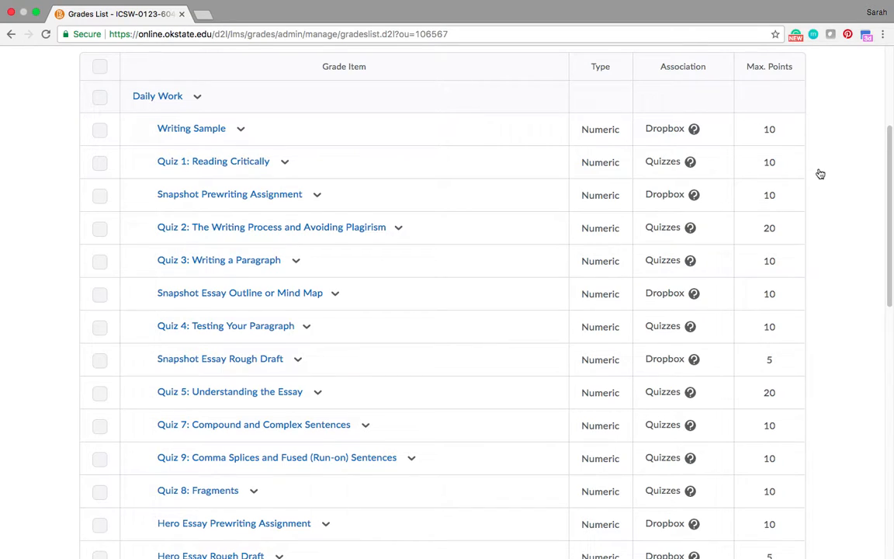
scroll(625, 423, "down", 10)
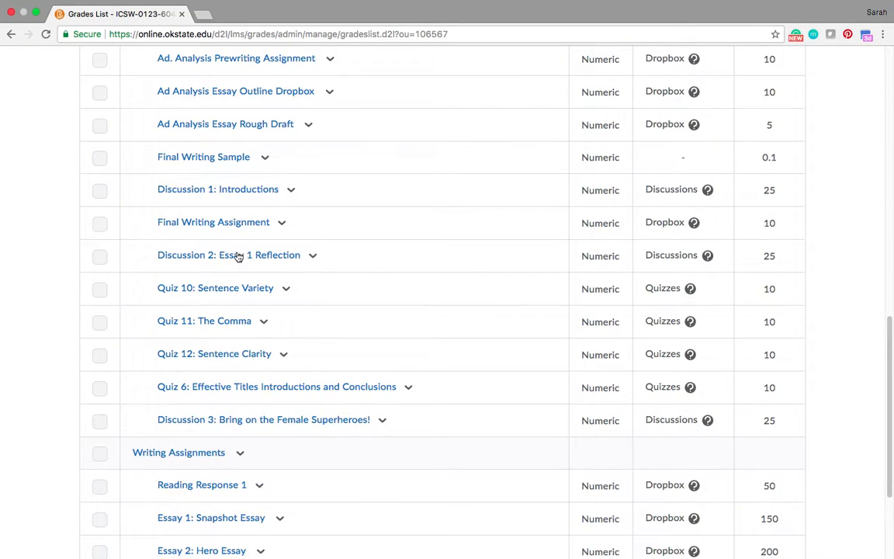
scroll(673, 332, "down", 3)
scroll(672, 332, "up", 7)
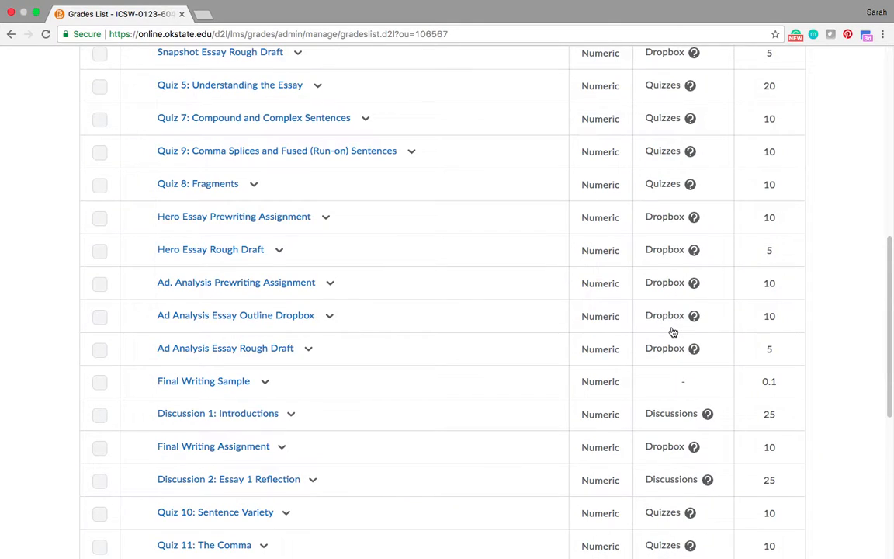
scroll(673, 331, "down", 7)
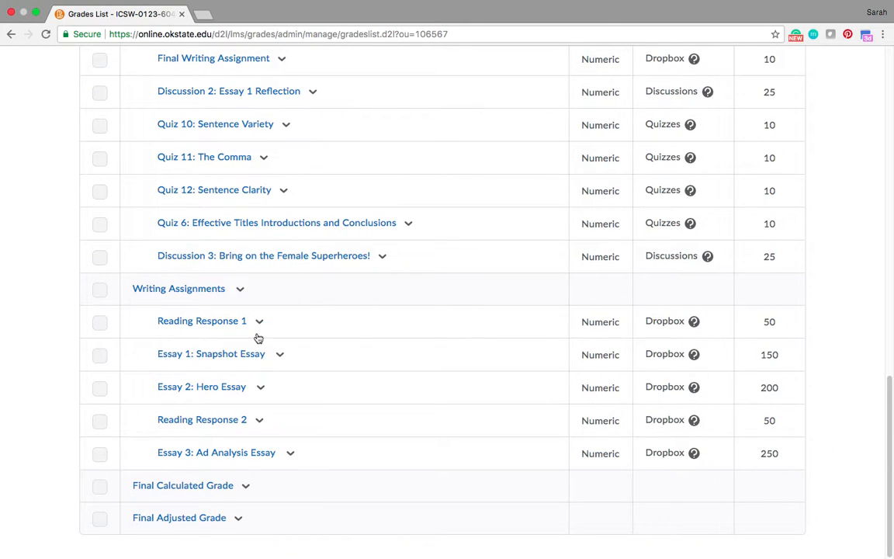
scroll(272, 357, "up", 7)
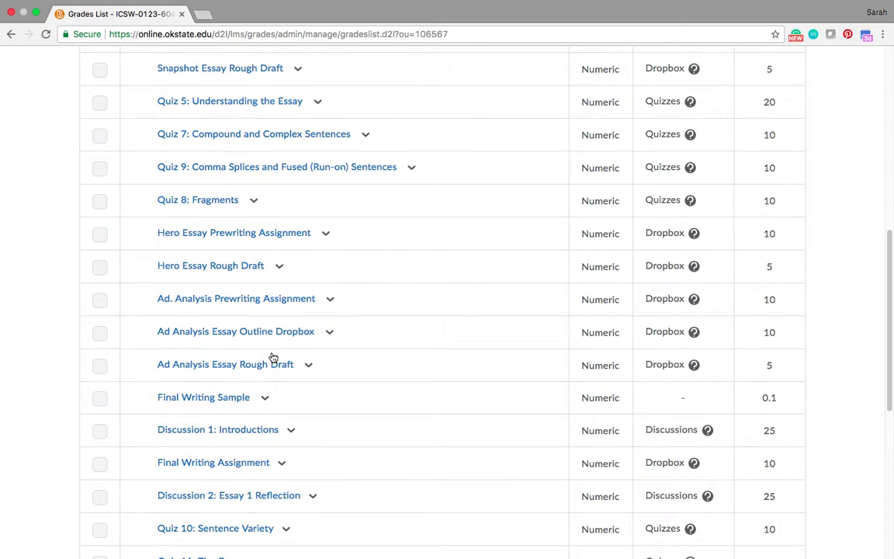
scroll(273, 357, "up", 5)
scroll(272, 357, "up", 3)
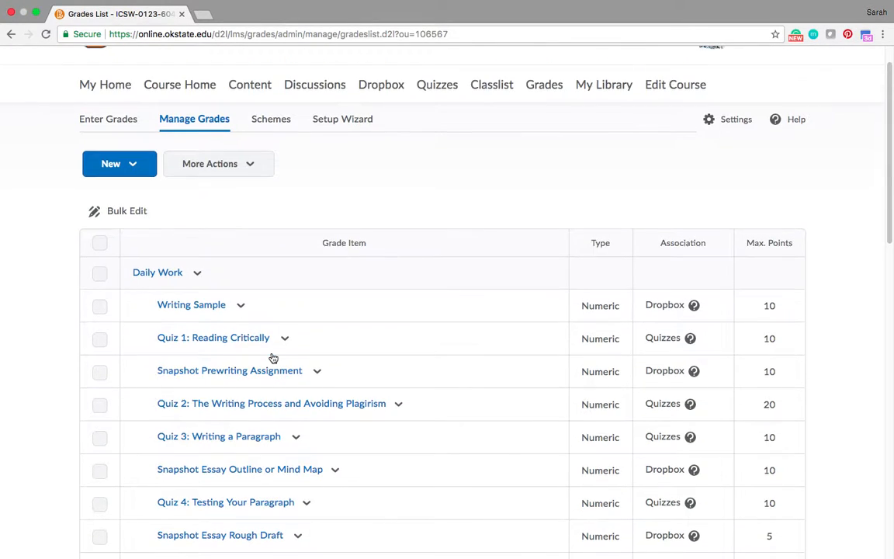
Start a new numeric grade item and check which categories it can be assigned to.
left_click(134, 166)
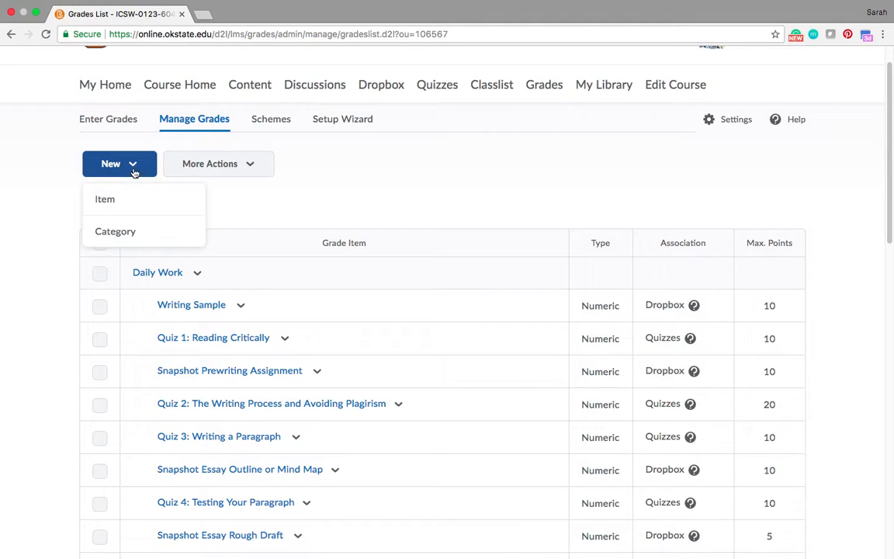
left_click(109, 202)
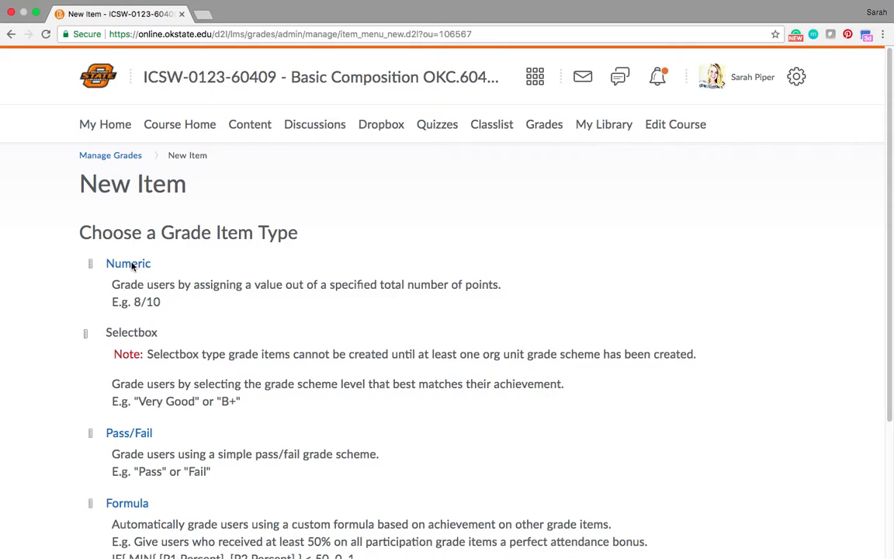
left_click(131, 264)
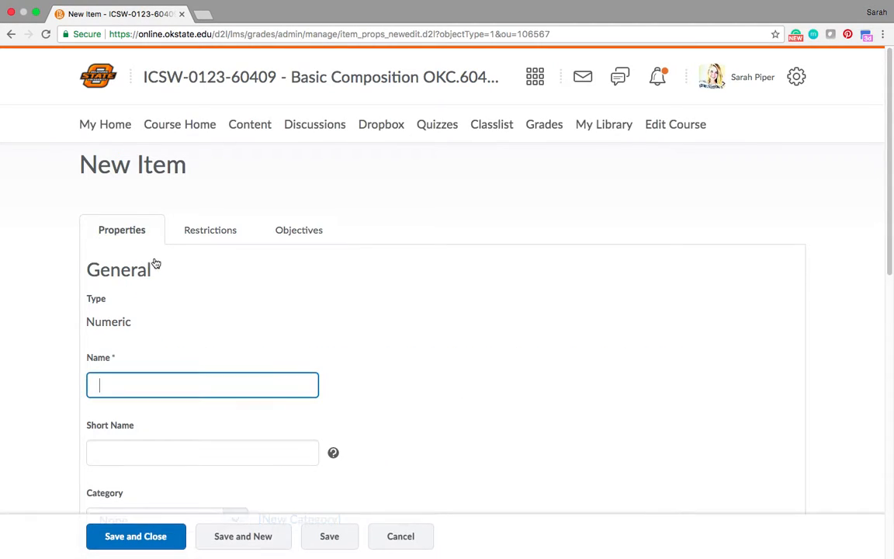
scroll(295, 365, "down", 3)
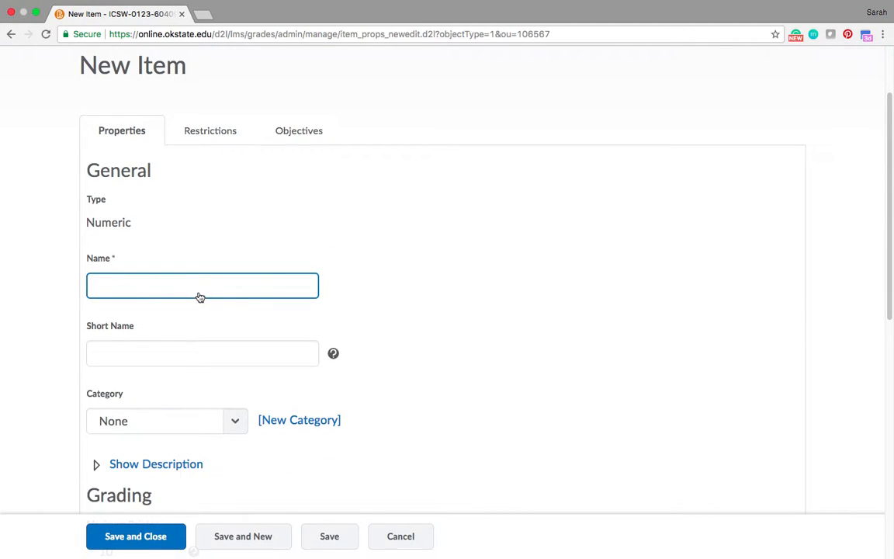
scroll(199, 372, "down", 4)
left_click(180, 268)
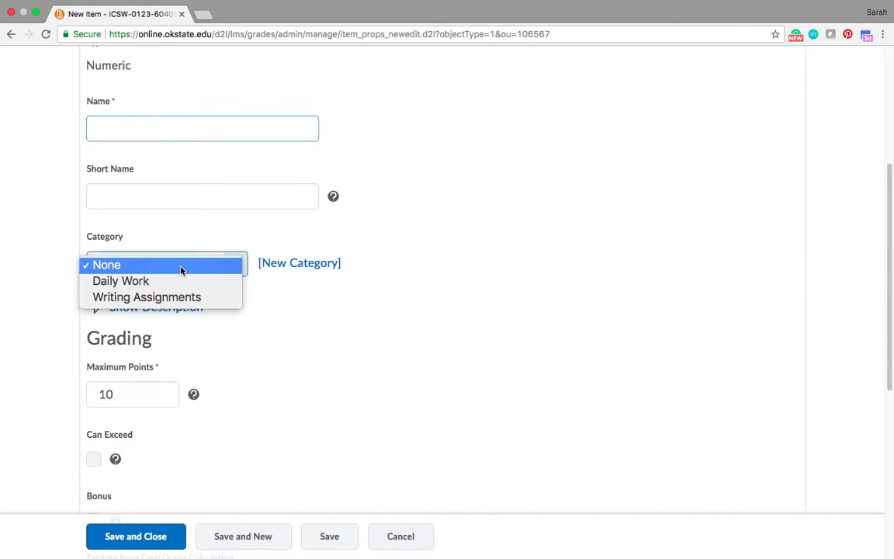
left_click(178, 269)
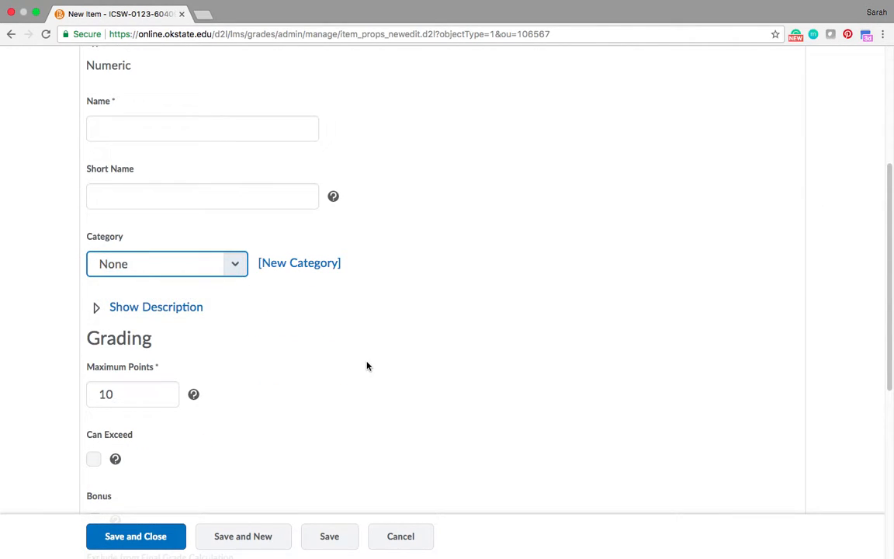
Try the Bonus option, look over the remaining grading settings and cancel the new grade item.
scroll(368, 367, "down", 4)
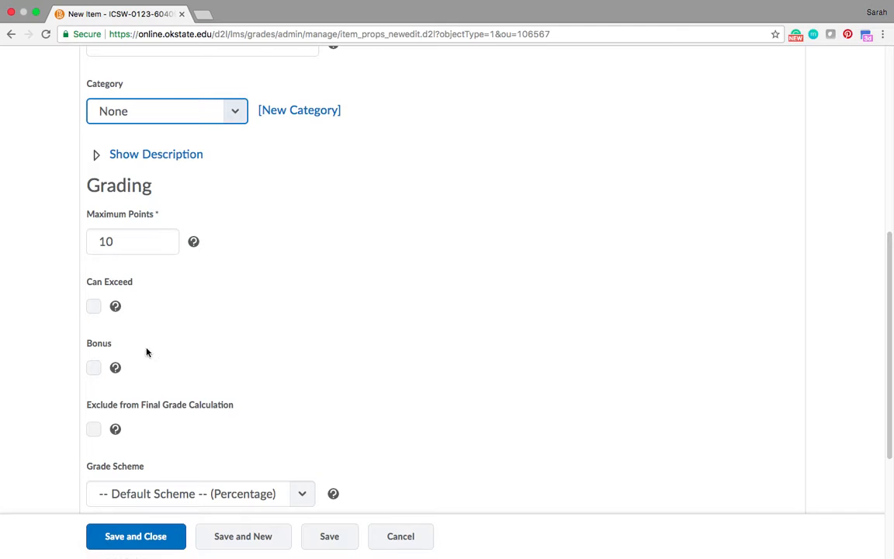
left_click(93, 369)
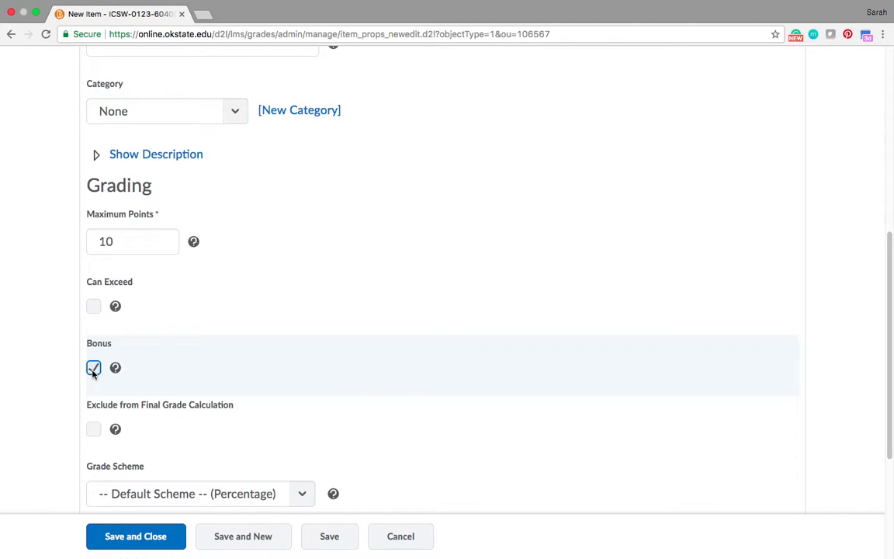
scroll(200, 400, "down", 5)
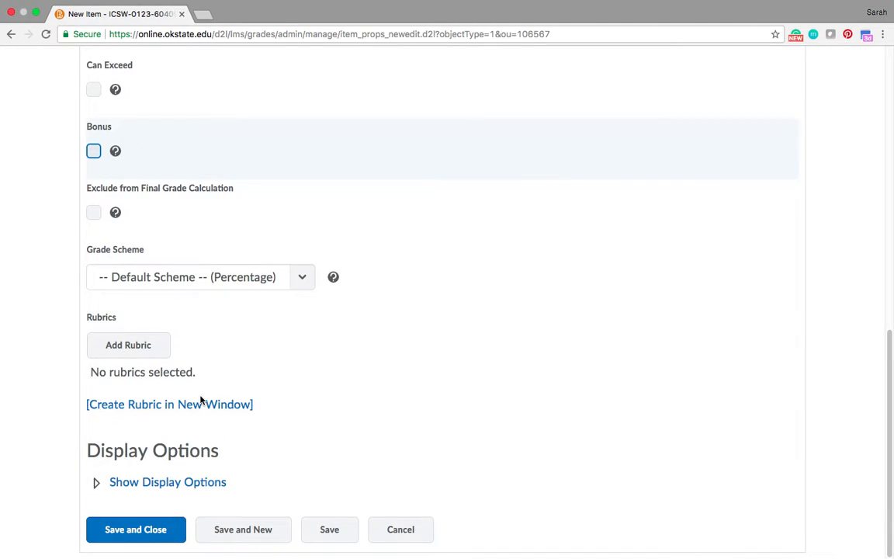
scroll(201, 400, "up", 15)
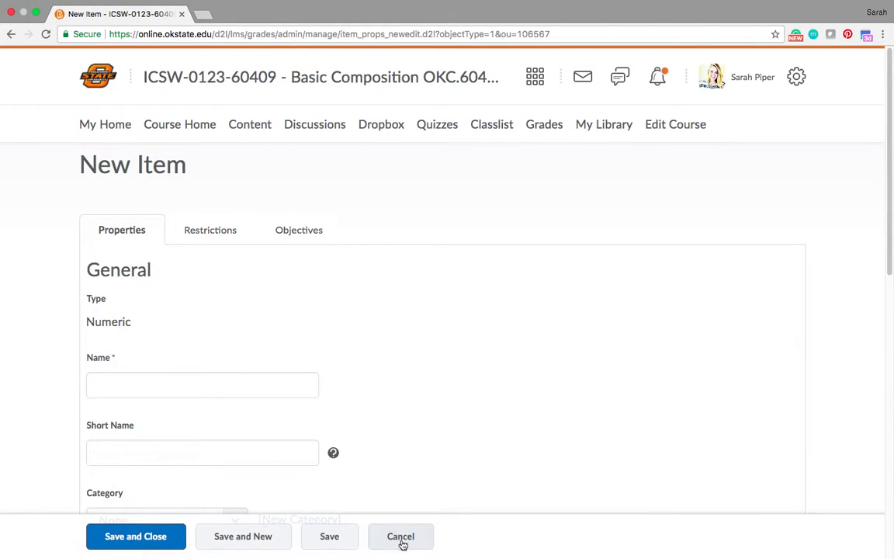
left_click(402, 544)
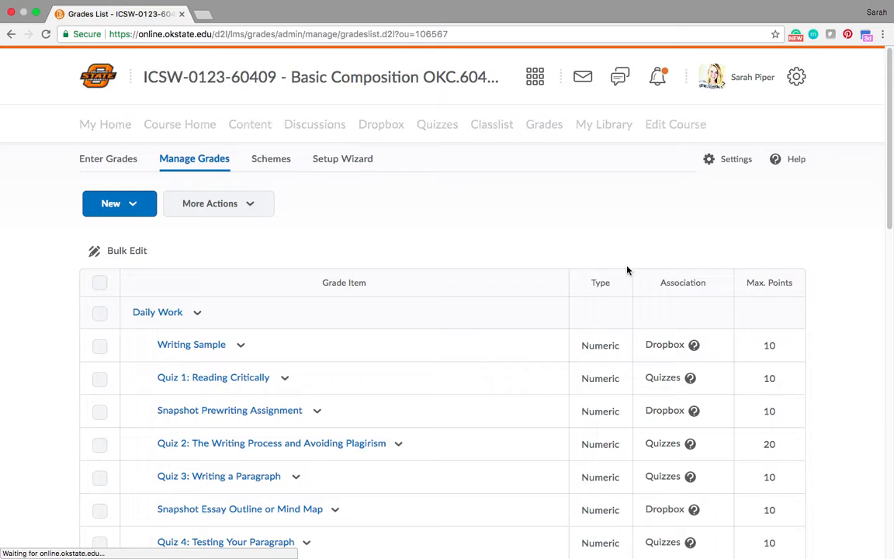
Return to grade entry, open the first listed student's grades and look over the final grade section.
left_click(125, 165)
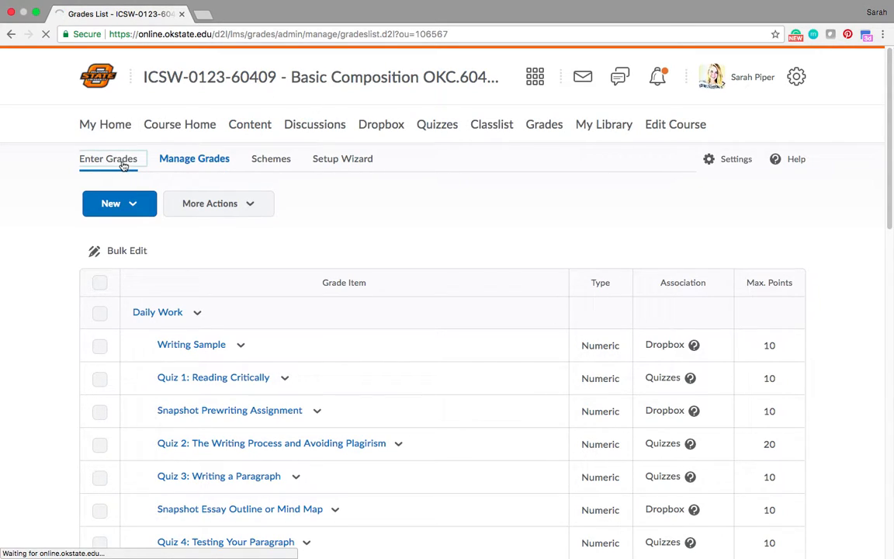
scroll(241, 357, "down", 3)
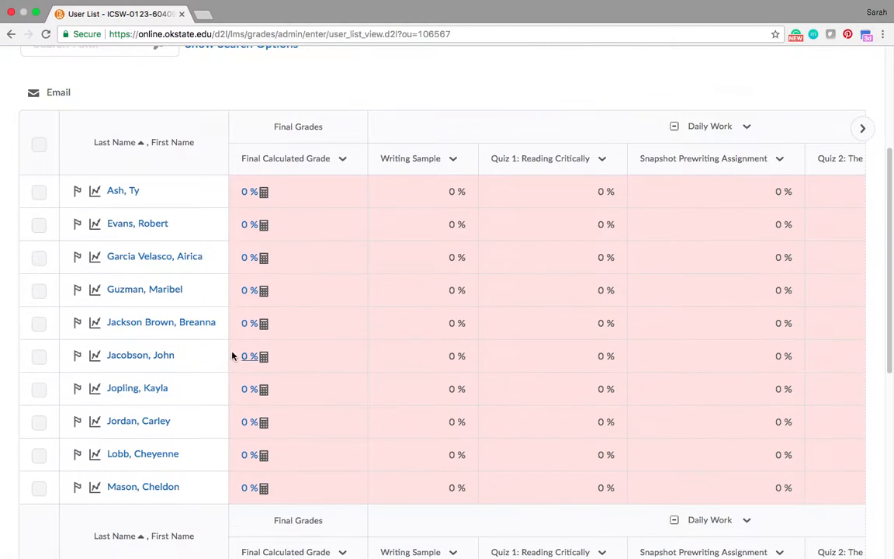
left_click(131, 193)
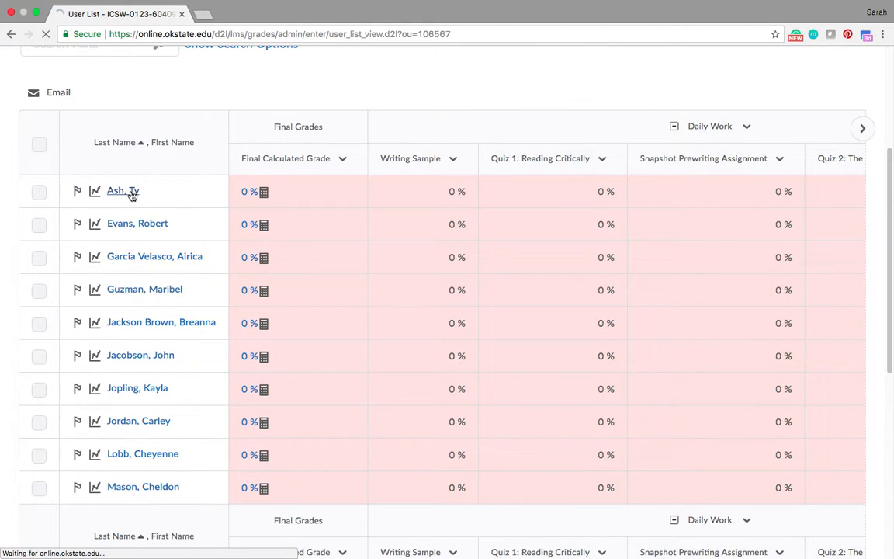
scroll(293, 298, "down", 3)
scroll(292, 299, "down", 2)
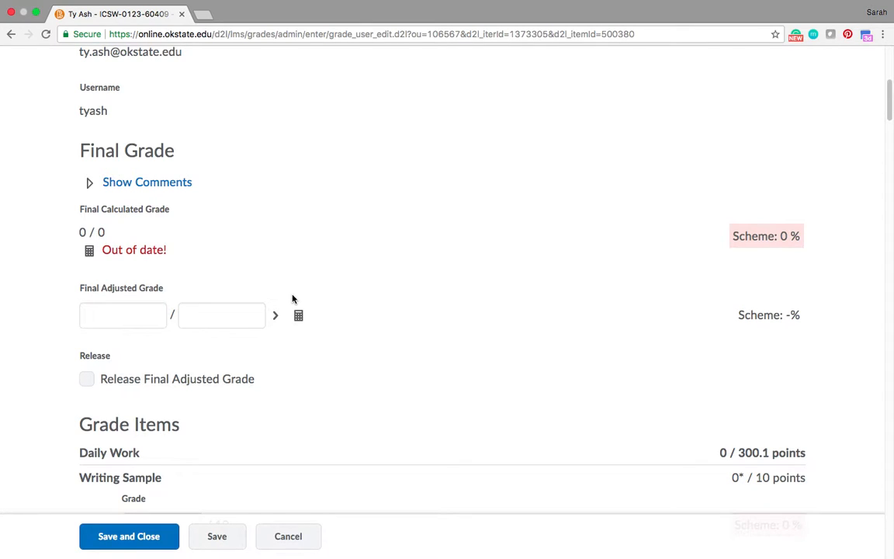
Turn on Release Final Adjusted Grade for the open student, then save, close and confirm the changes.
scroll(293, 299, "down", 2)
scroll(292, 299, "down", 1)
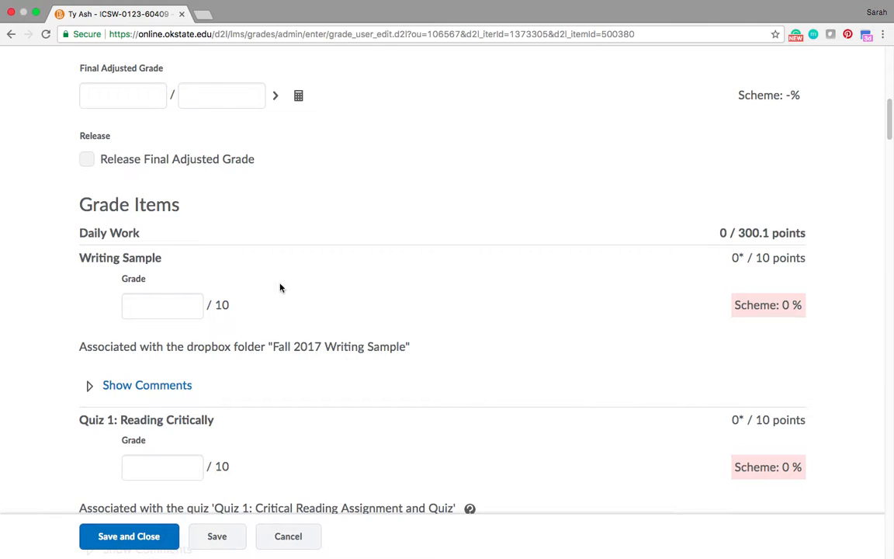
left_click(86, 159)
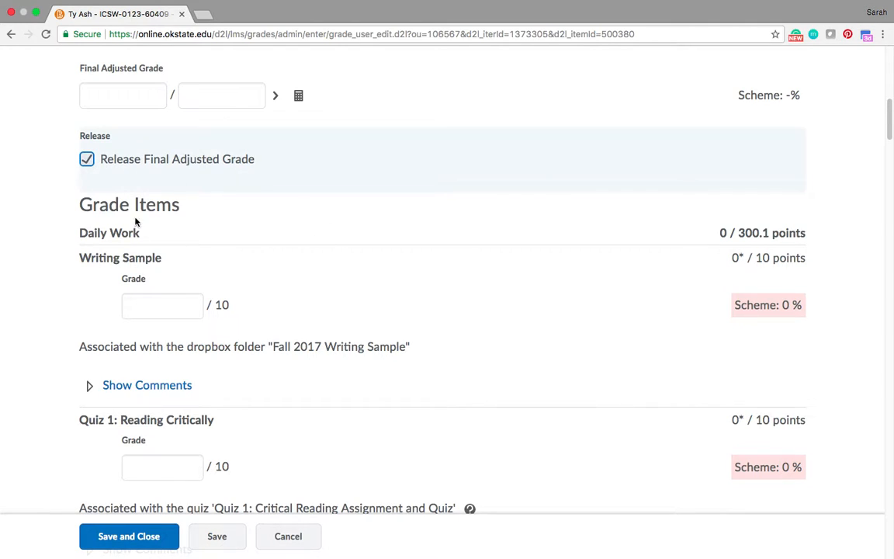
scroll(171, 206, "up", 2)
scroll(172, 208, "up", 4)
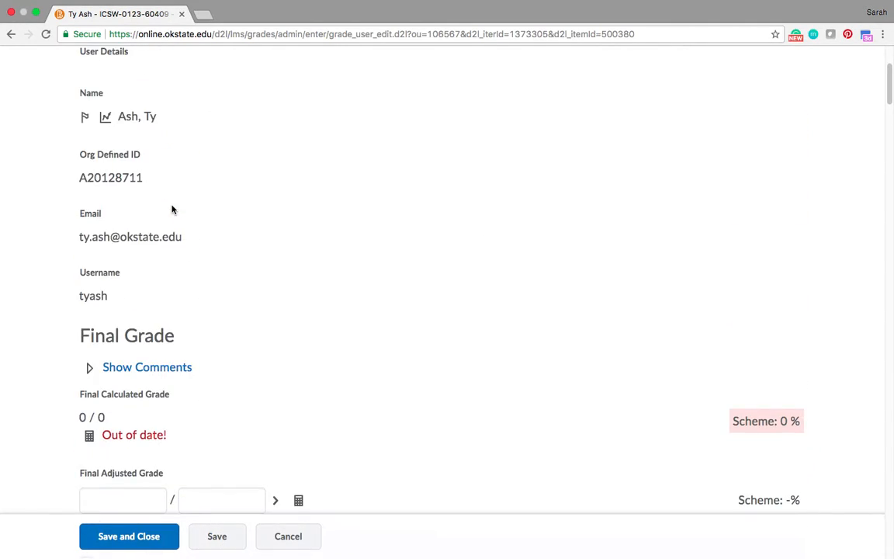
scroll(204, 449, "down", 2)
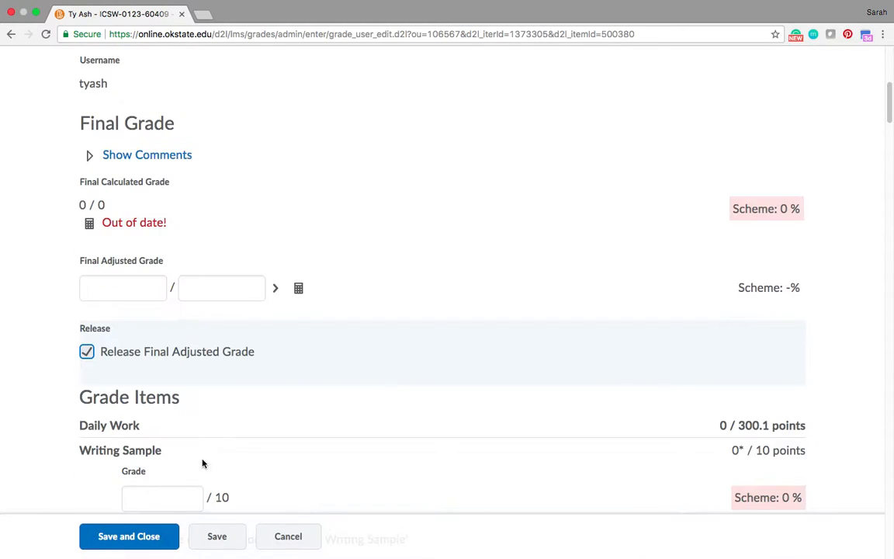
scroll(261, 478, "down", 10)
scroll(272, 460, "down", 10)
left_click(147, 535)
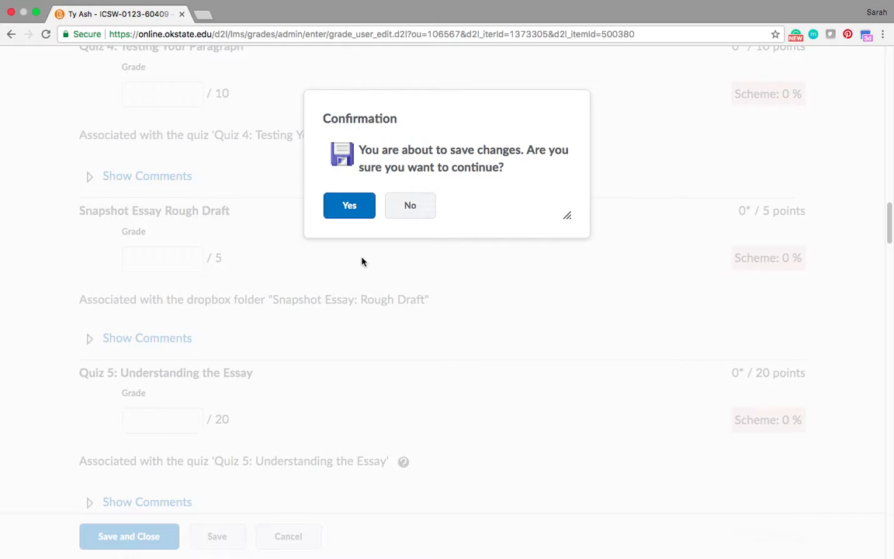
left_click(349, 211)
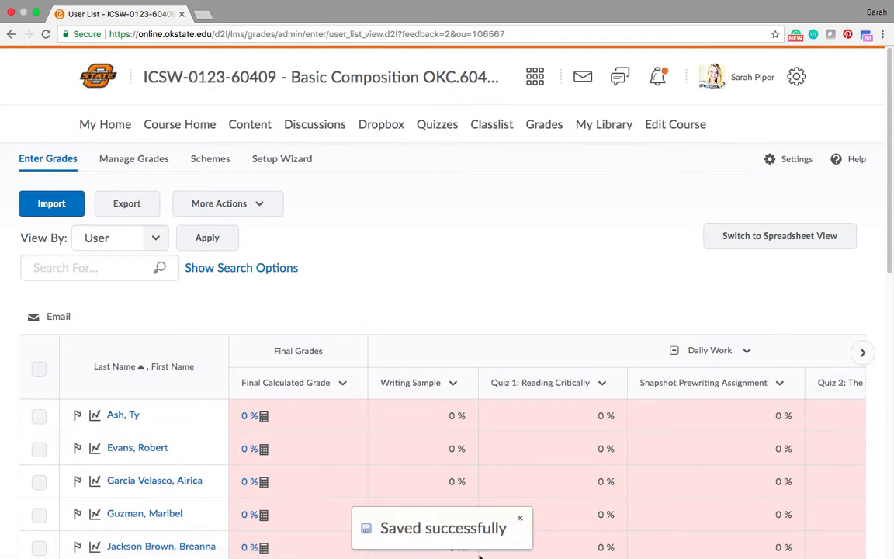
Look over the class grade list and check which actions the Final Calculated Grade column offers.
scroll(263, 471, "down", 4)
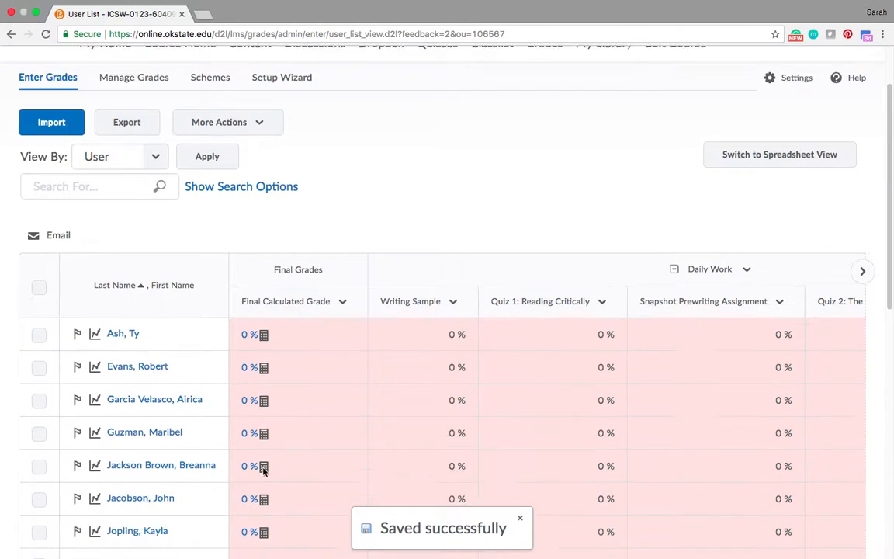
scroll(303, 335, "up", 4)
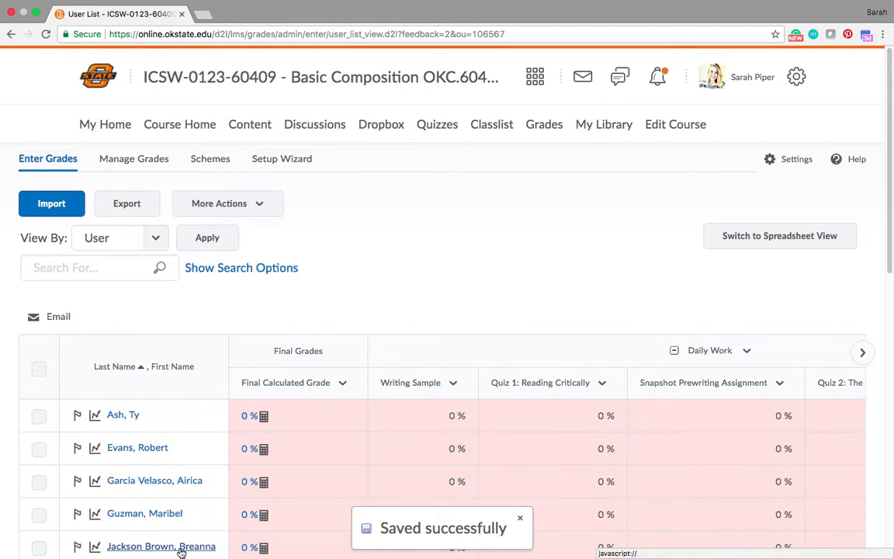
left_click(342, 385)
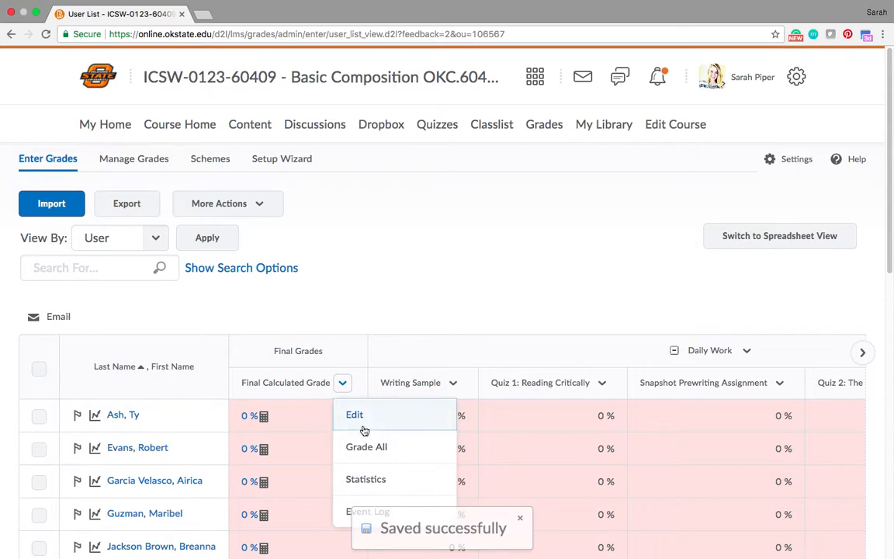
left_click(406, 209)
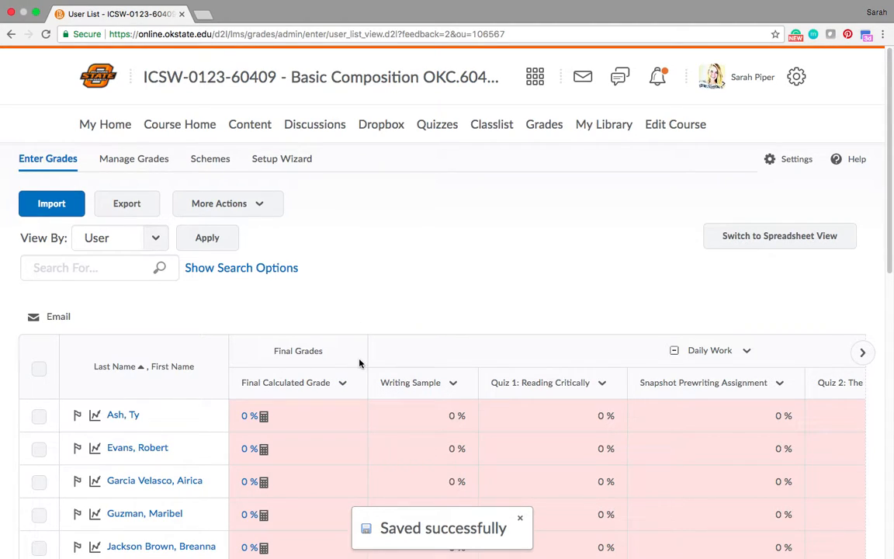
Reopen the first listed student's grades and turn off Release Final Adjusted Grade.
left_click(122, 416)
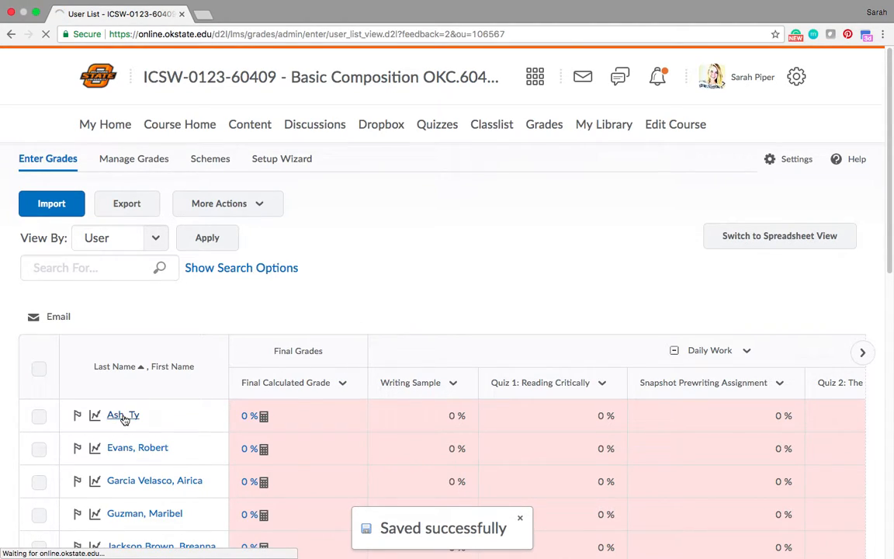
scroll(349, 432, "down", 10)
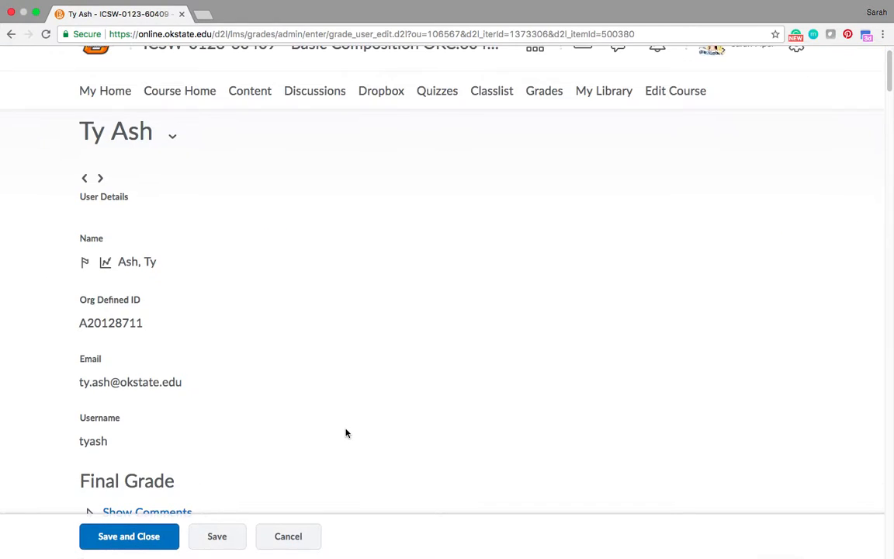
left_click(87, 312)
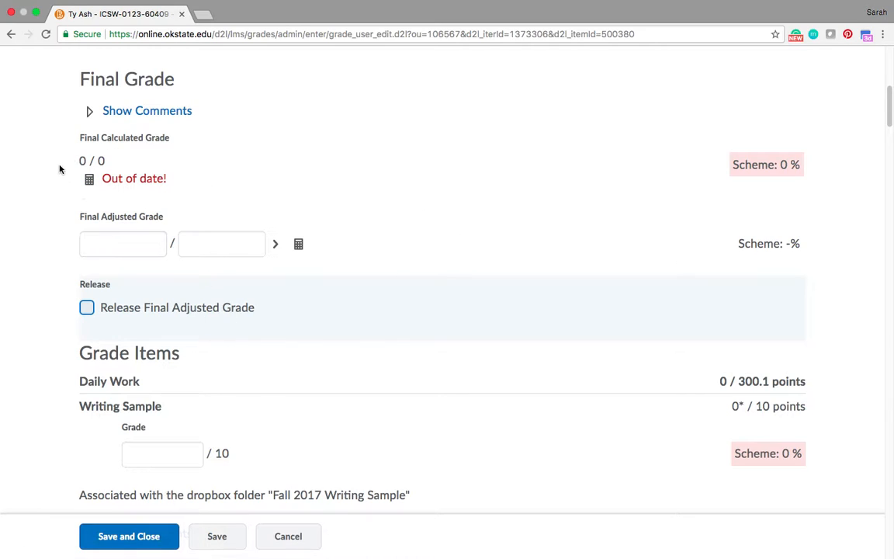
Check which grade items count towards the calculated final grade, cancel the calculation and look through all of the student's grade items.
left_click(88, 177)
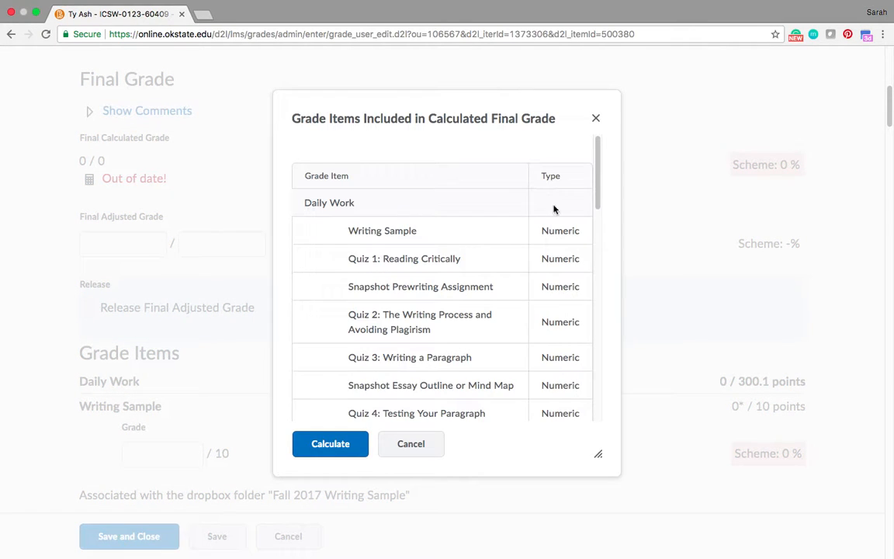
left_click(596, 120)
scroll(311, 345, "up", 5)
scroll(309, 351, "down", 15)
scroll(308, 351, "down", 15)
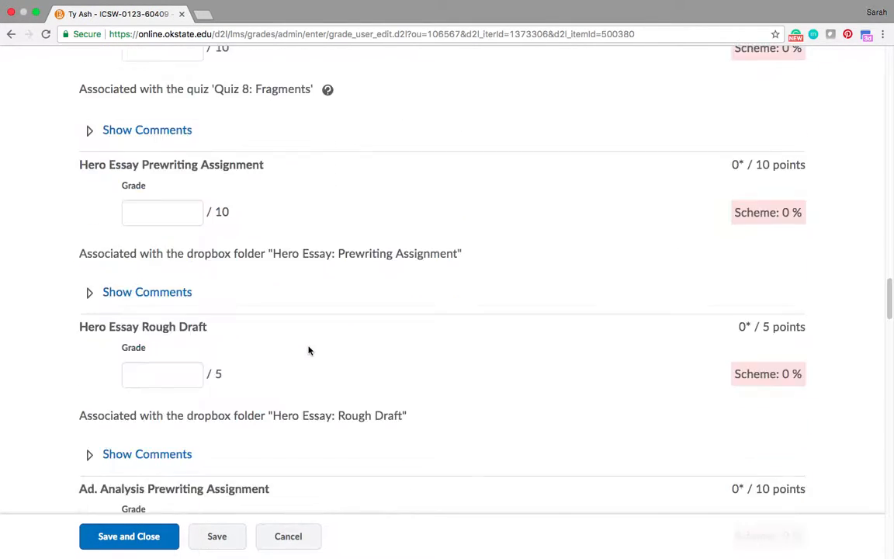
scroll(309, 351, "down", 15)
scroll(308, 351, "down", 20)
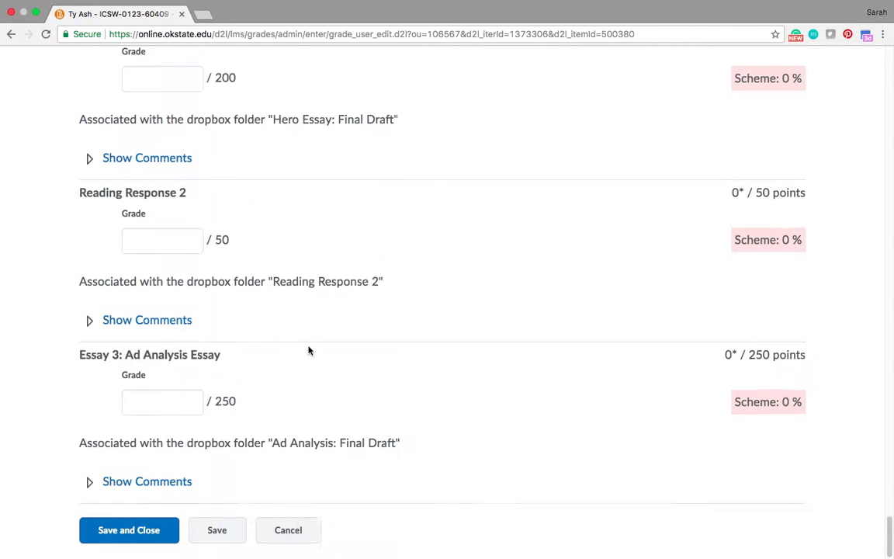
scroll(309, 349, "up", 20)
scroll(314, 293, "up", 20)
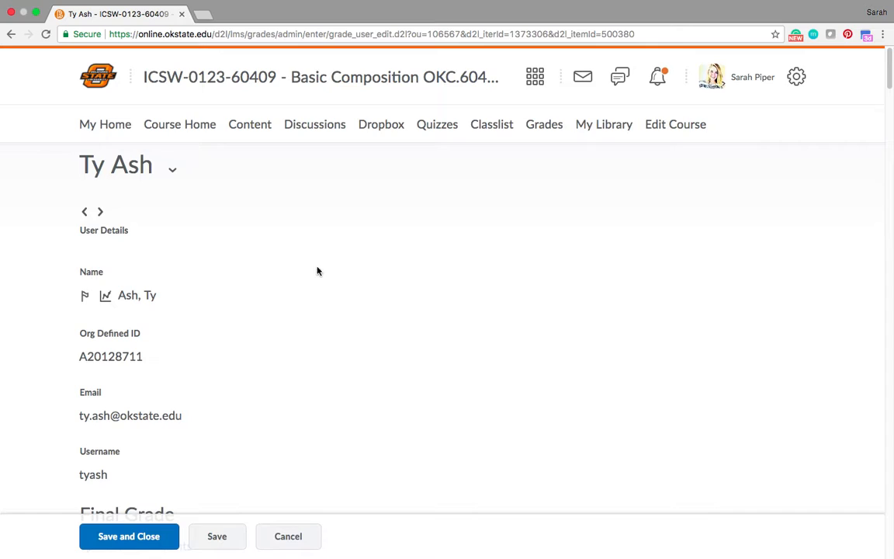
Open the course's Content area.
left_click(239, 130)
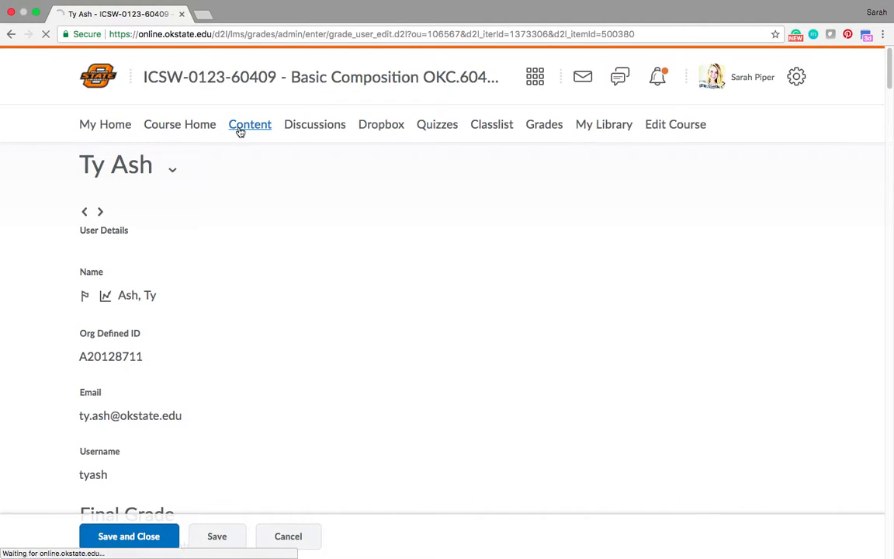